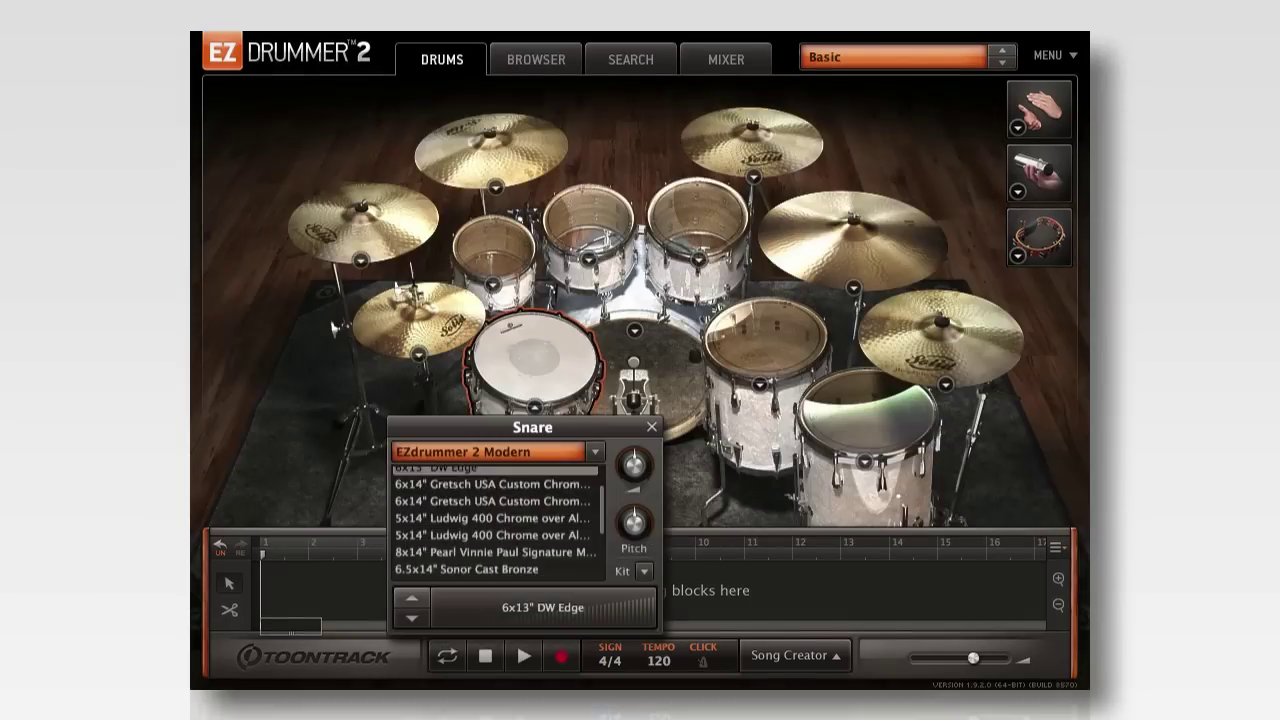
# Step: Scroll down to bring the one-shot percussion pads into view
pyautogui.scroll(-5, 495, 520)
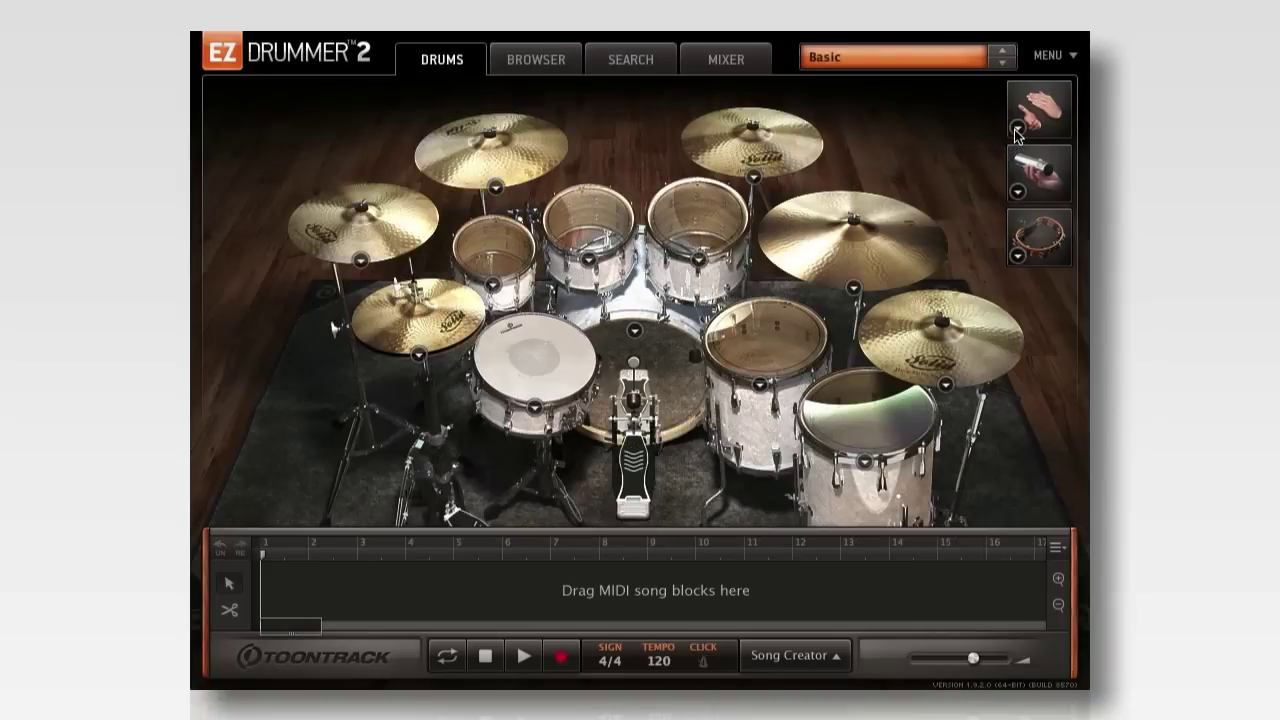
# Step: Check the sound lists of the clap, shaker and tambourine one-shot pads
pyautogui.click(1017, 128)
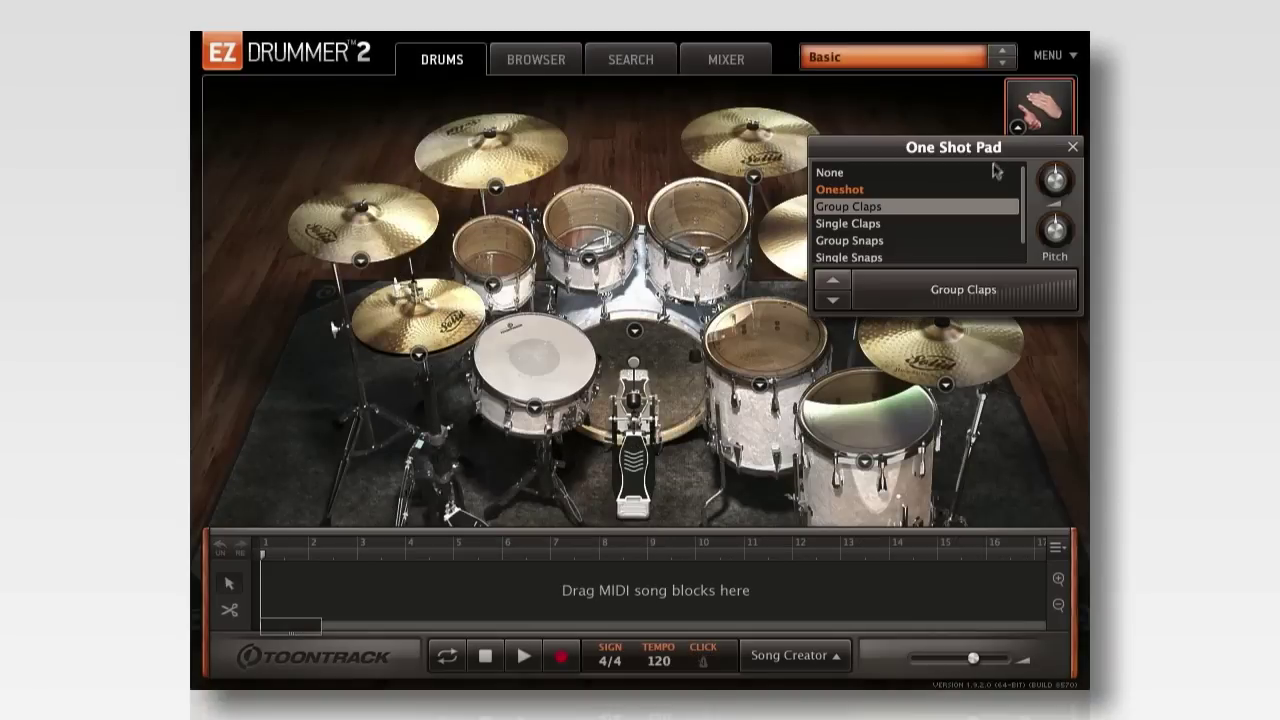
pyautogui.scroll(-1, 977, 191)
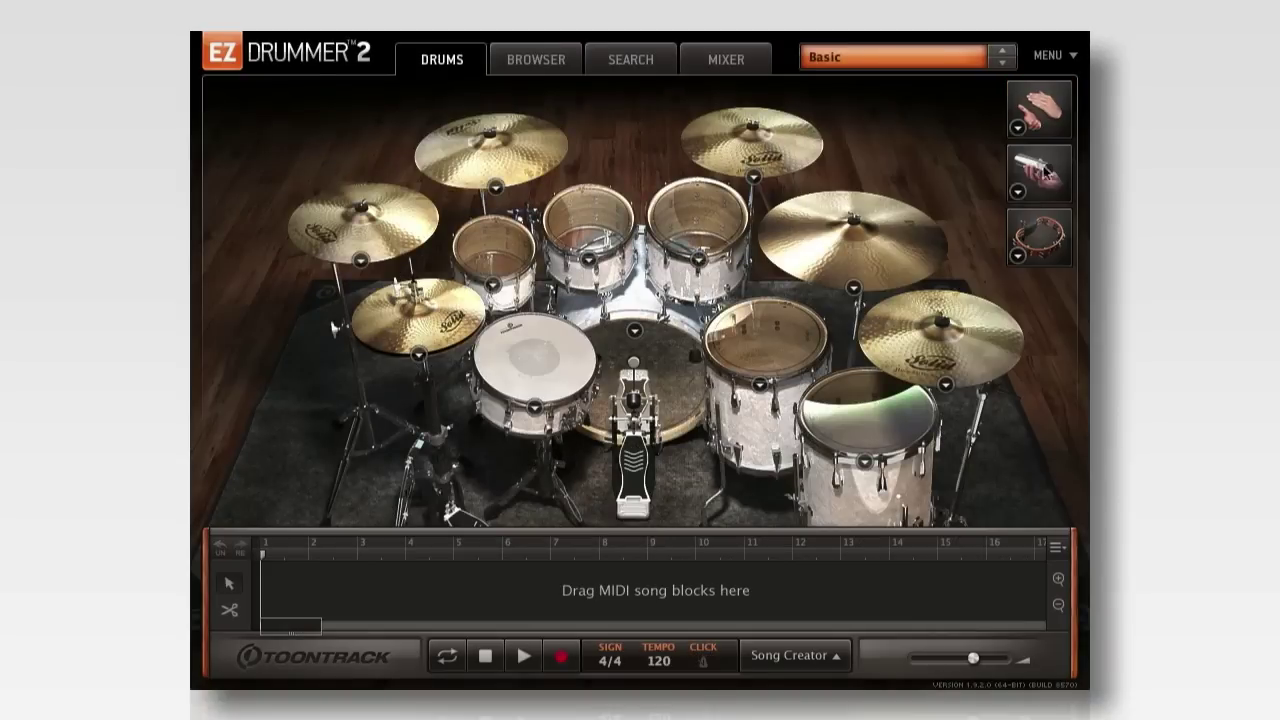
pyautogui.click(1017, 191)
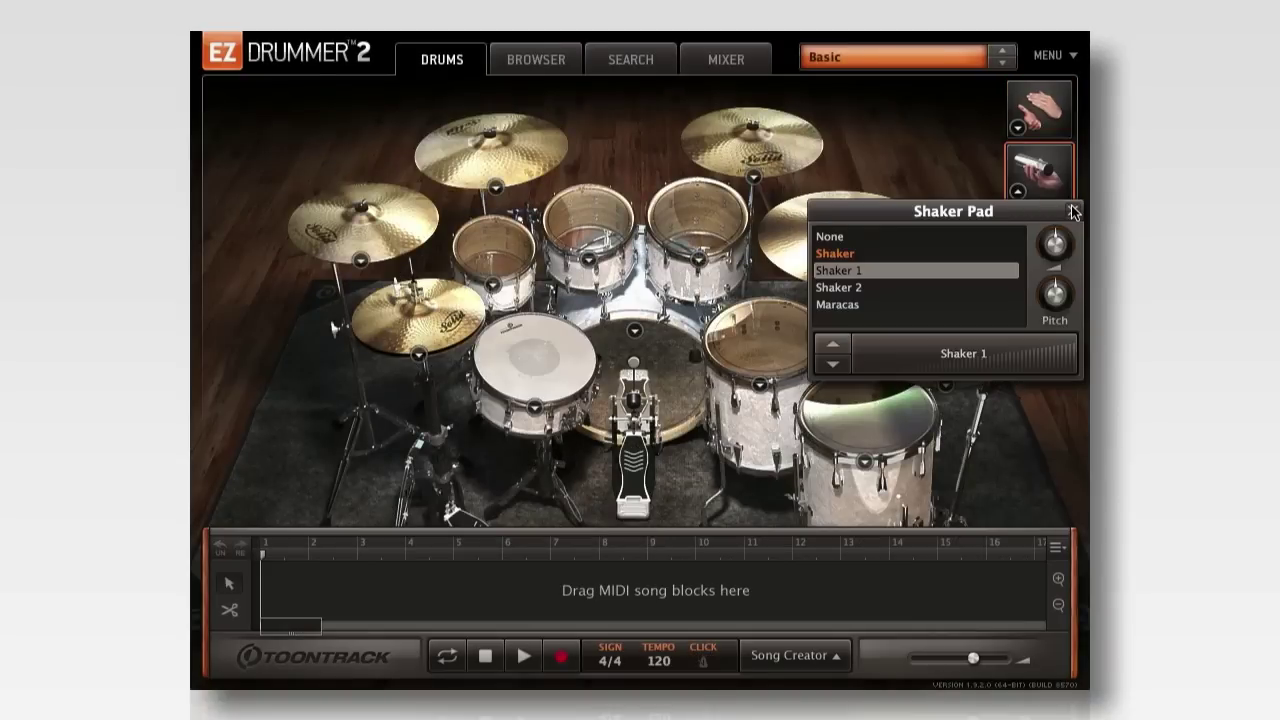
pyautogui.click(1073, 211)
pyautogui.click(1018, 256)
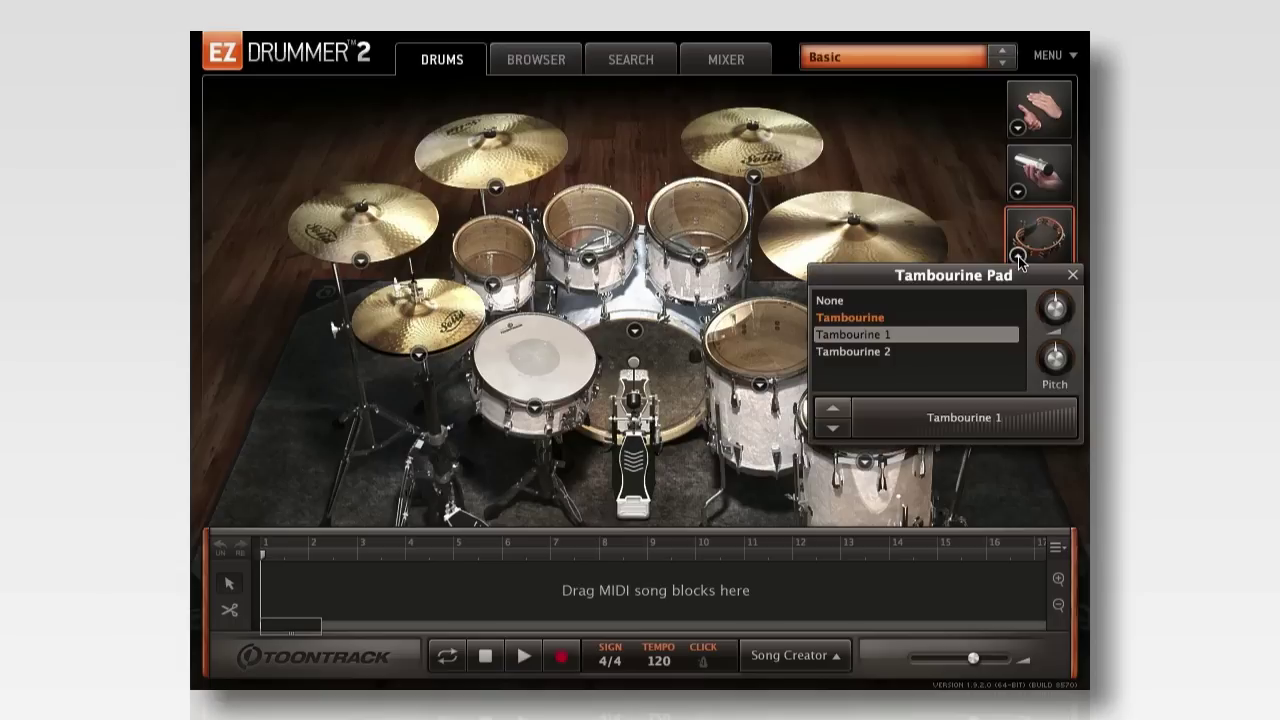
pyautogui.click(1073, 274)
# Step: Place the 8th Acc 1234 and 8th Acc 3 tambourine grooves at bars 1 and 2
pyautogui.click(541, 64)
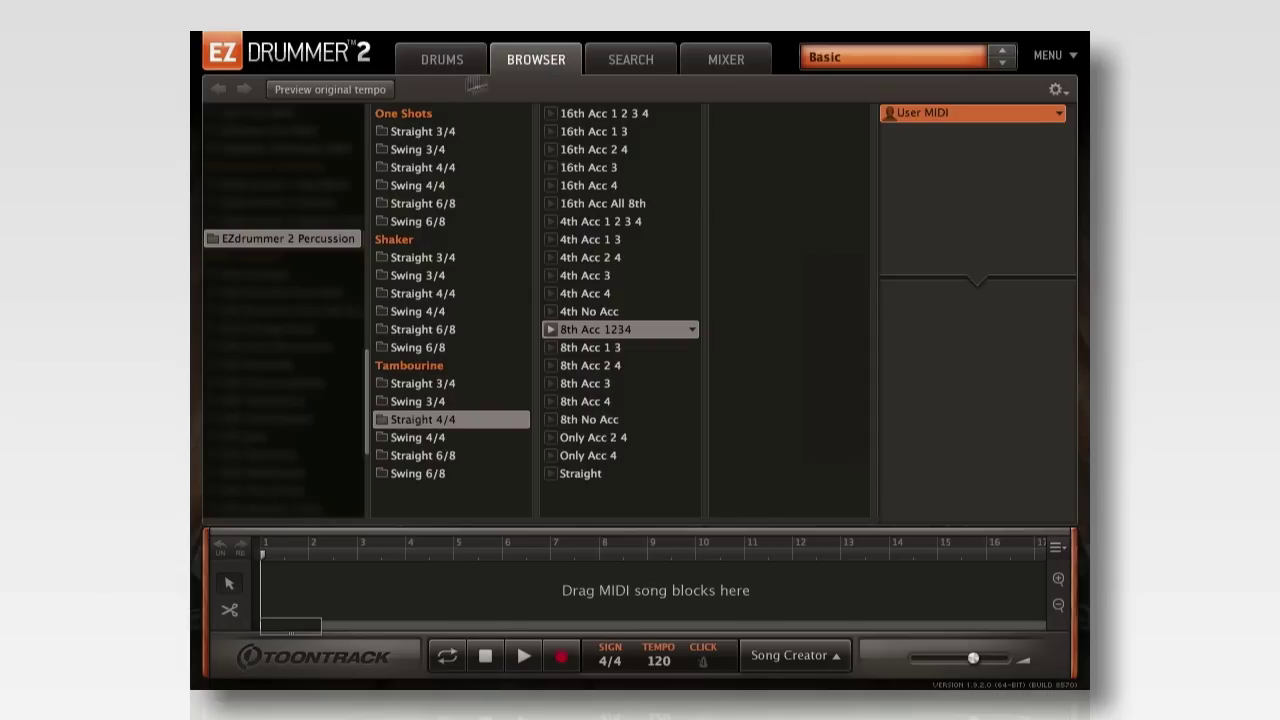
pyautogui.moveTo(595, 330); pyautogui.dragTo(268, 586)
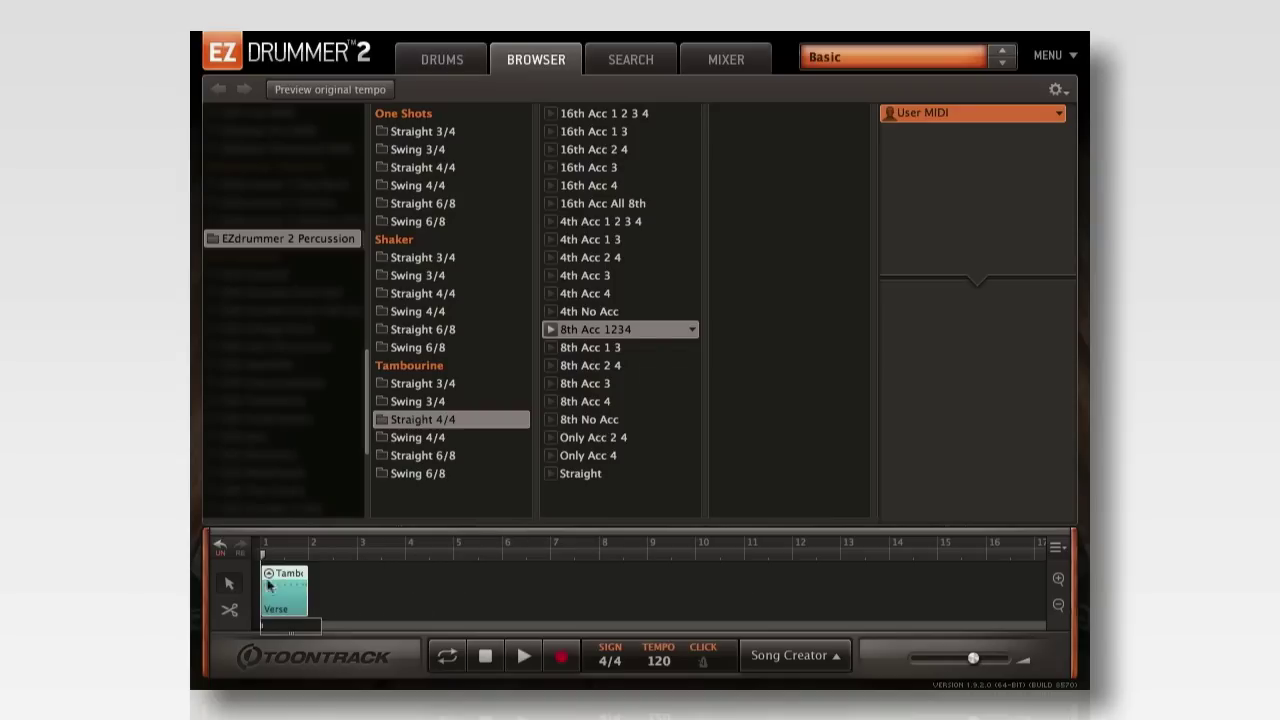
pyautogui.moveTo(589, 384); pyautogui.dragTo(345, 585)
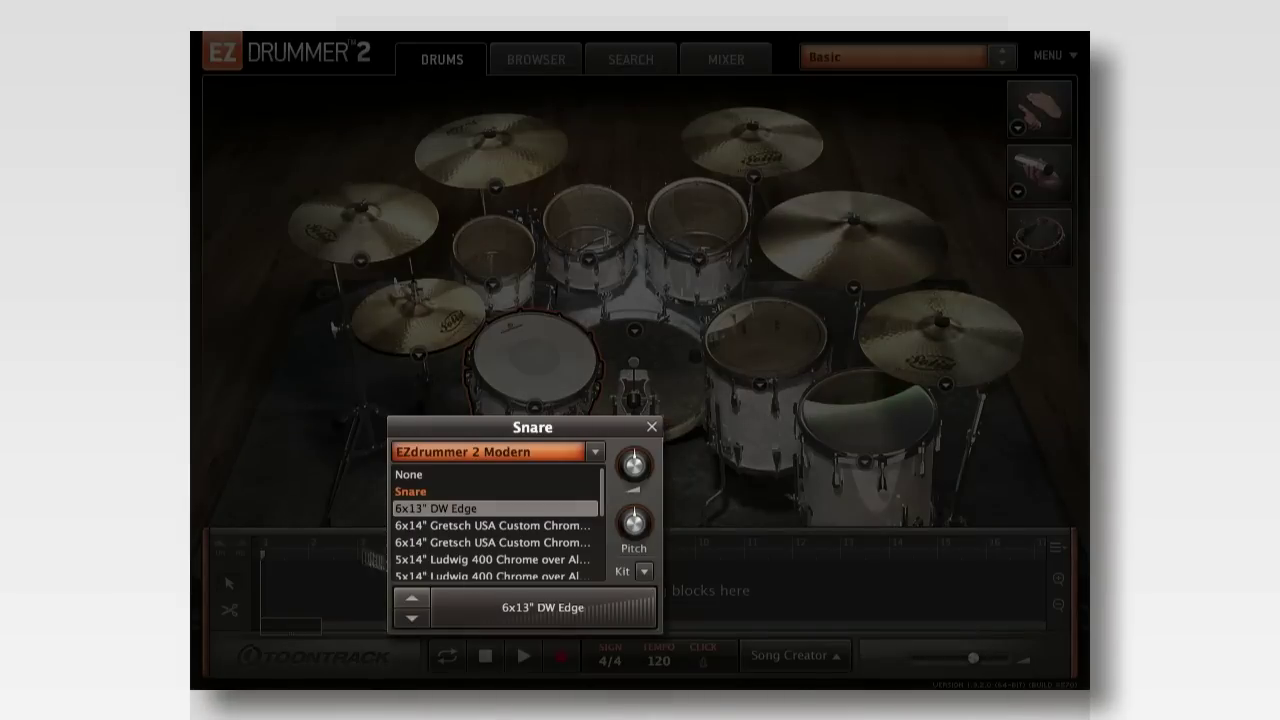
# Step: Audition the Gretsch USA Custom Chrome over Brass and dampened Gretsch snares
pyautogui.click(510, 525)
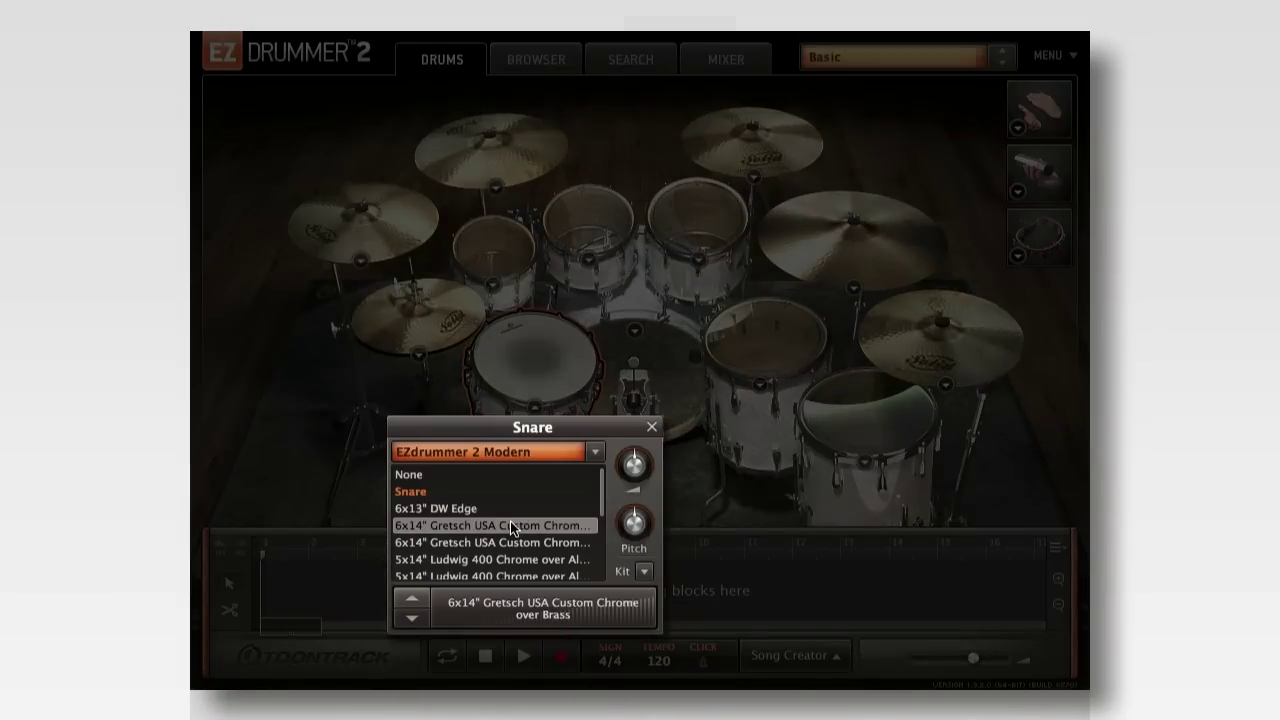
pyautogui.click(509, 540)
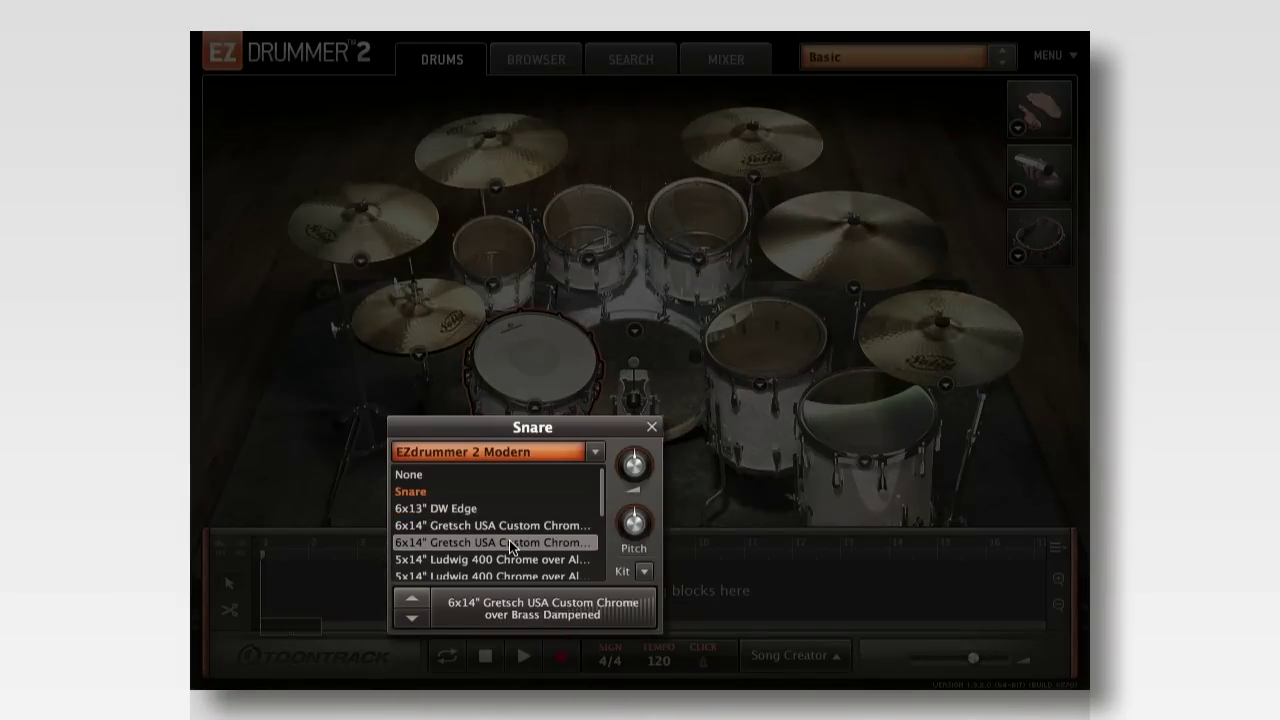
pyautogui.click(490, 612)
pyautogui.click(645, 612)
# Step: Raise the snare volume to 3.2 dB and its pitch to 1.9
pyautogui.moveTo(633, 472); pyautogui.dragTo(637, 458)
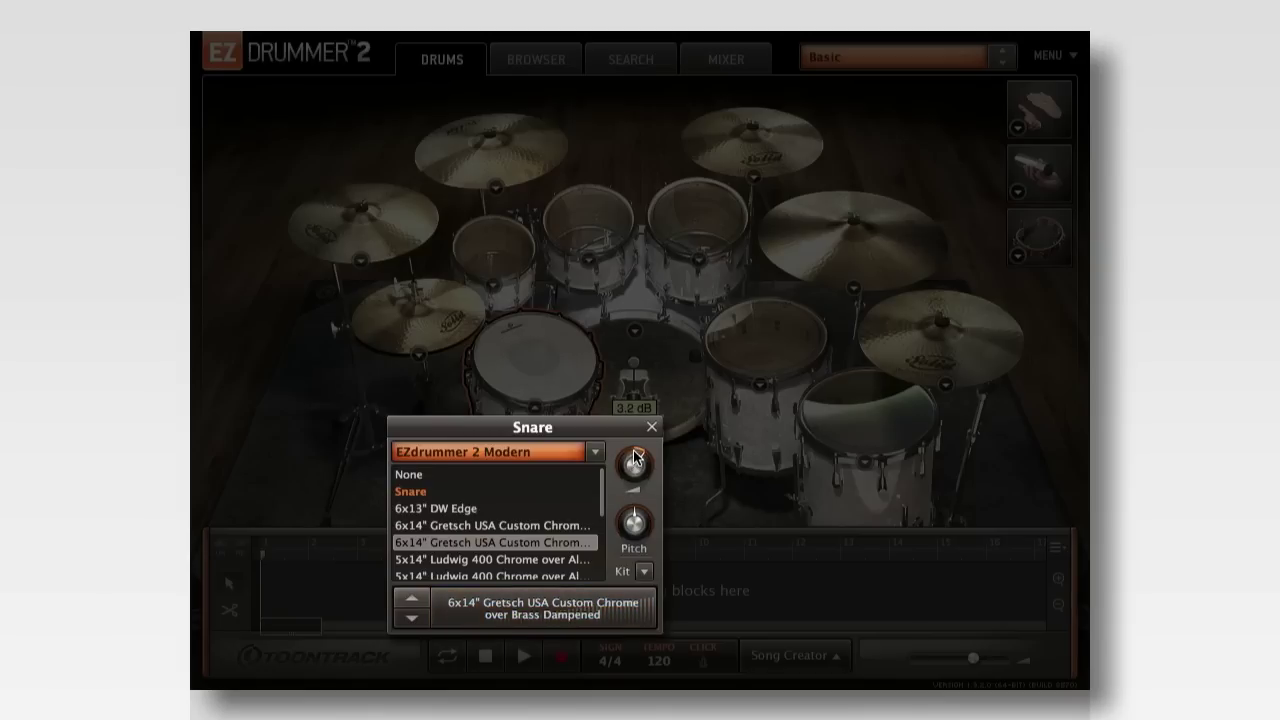
pyautogui.click(651, 604)
pyautogui.moveTo(634, 524); pyautogui.dragTo(630, 505)
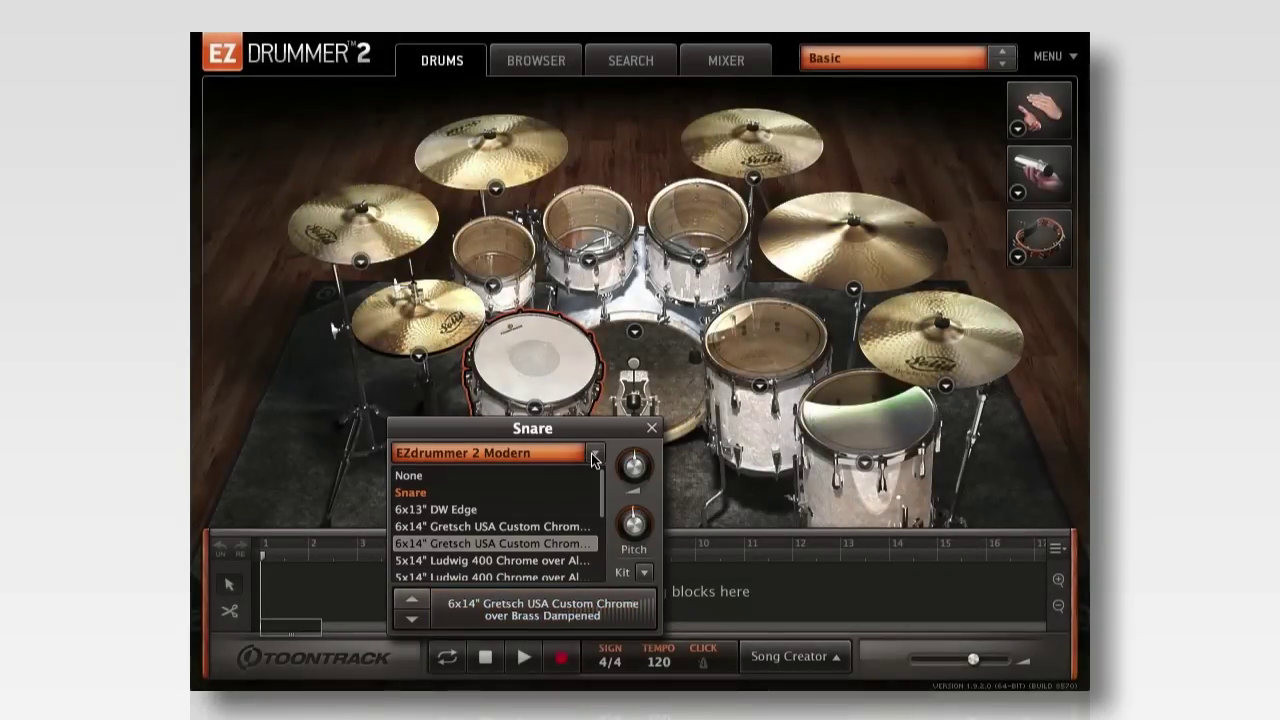
# Step: From the Electronic kit's snares, try Cubber Clap, then settle on Amogwai Snare
pyautogui.click(595, 455)
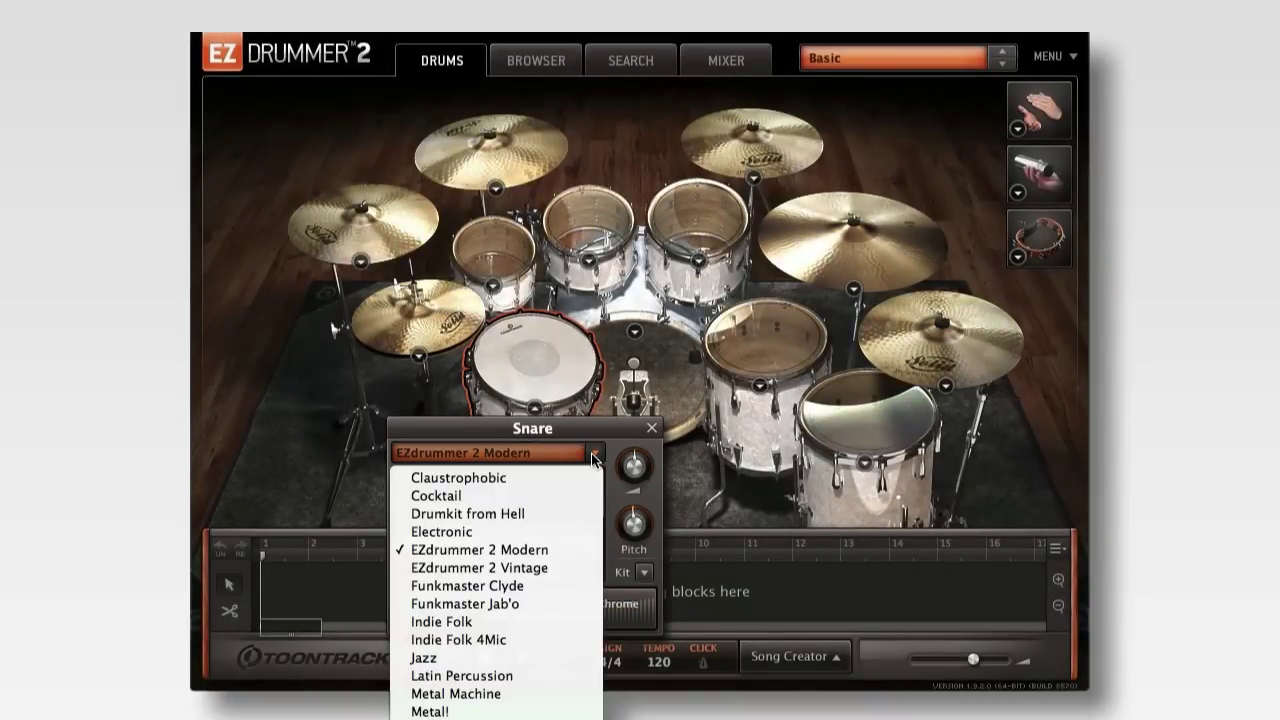
pyautogui.click(554, 526)
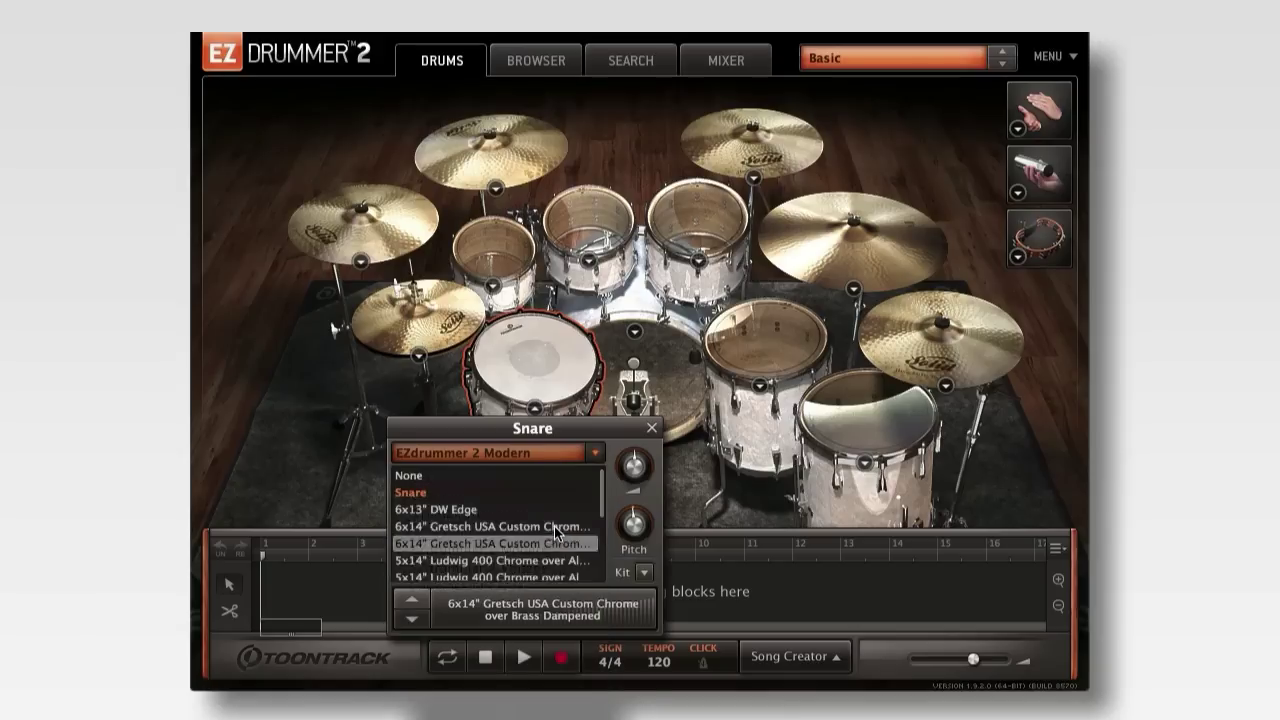
pyautogui.click(461, 512)
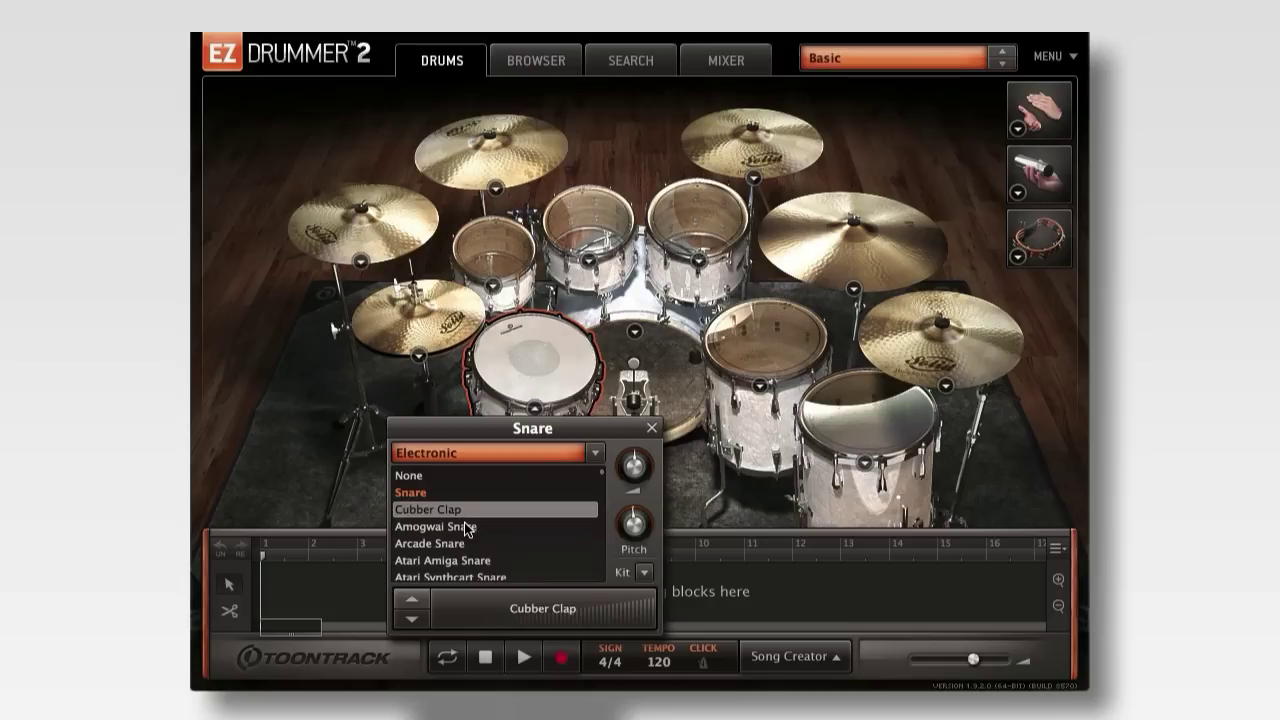
pyautogui.click(464, 523)
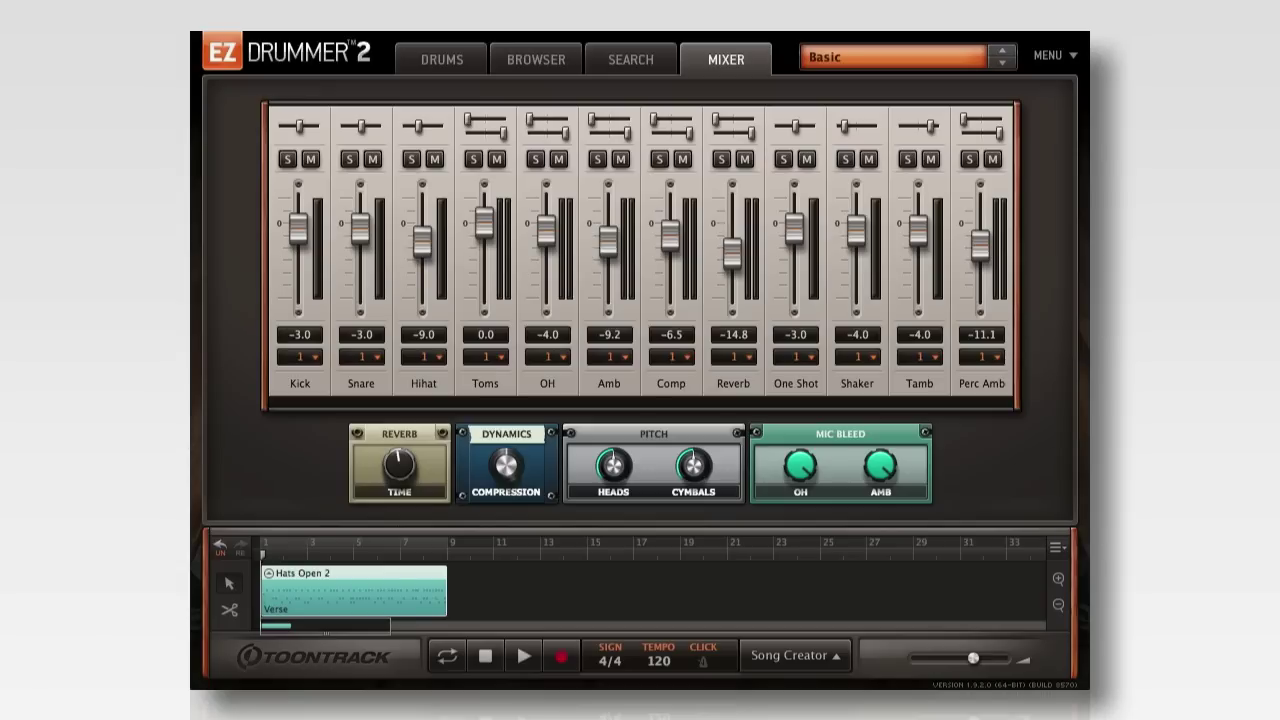
# Step: Load the Roomy preset for the kit
pyautogui.click(908, 50)
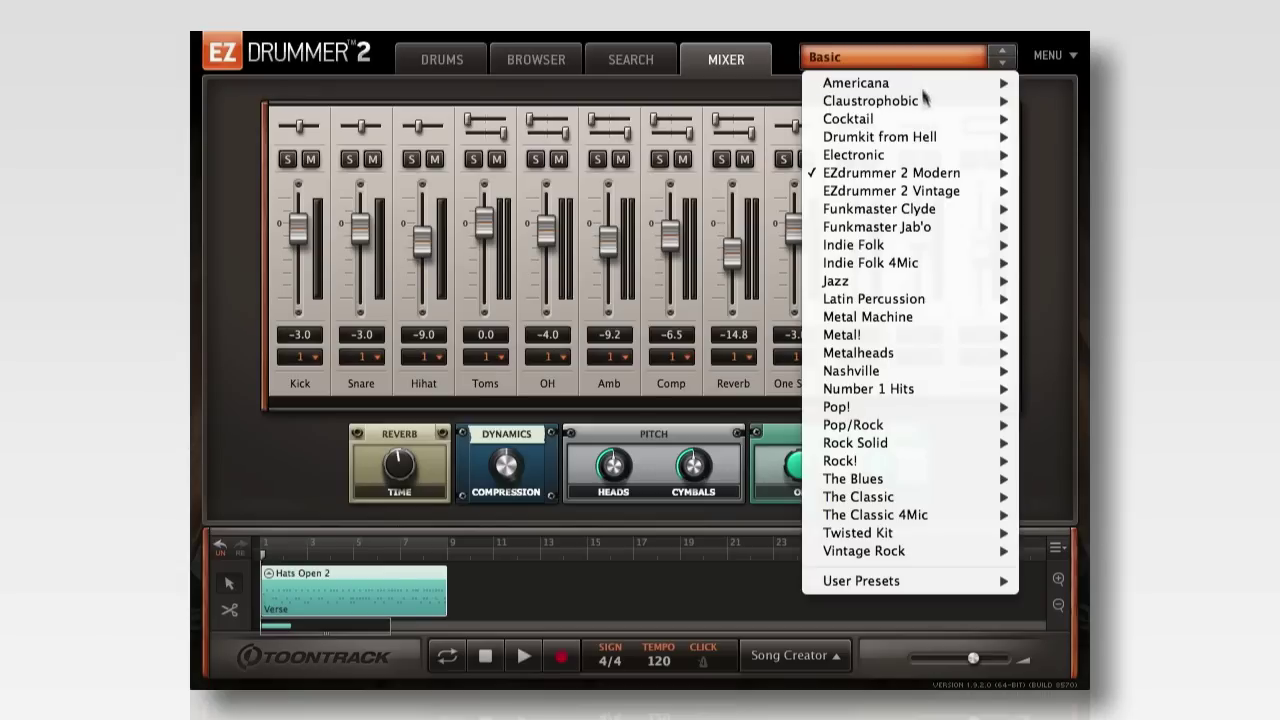
pyautogui.moveTo(955, 173)
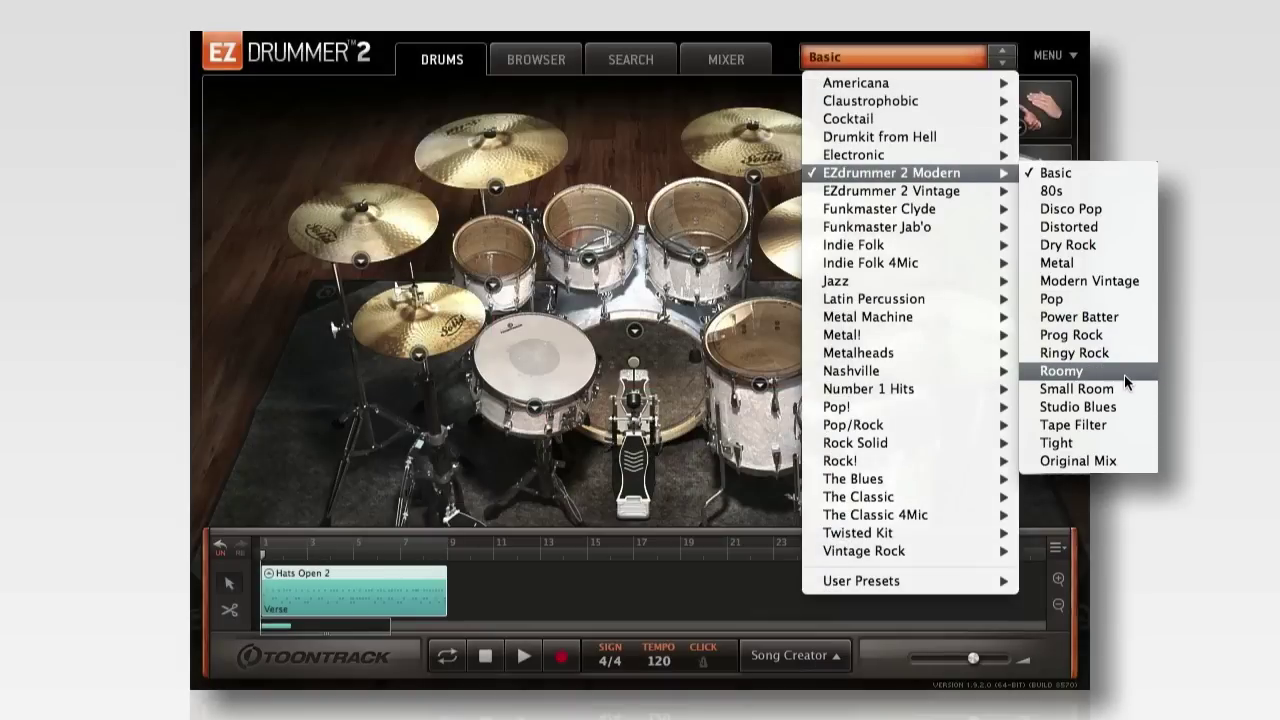
pyautogui.click(1124, 374)
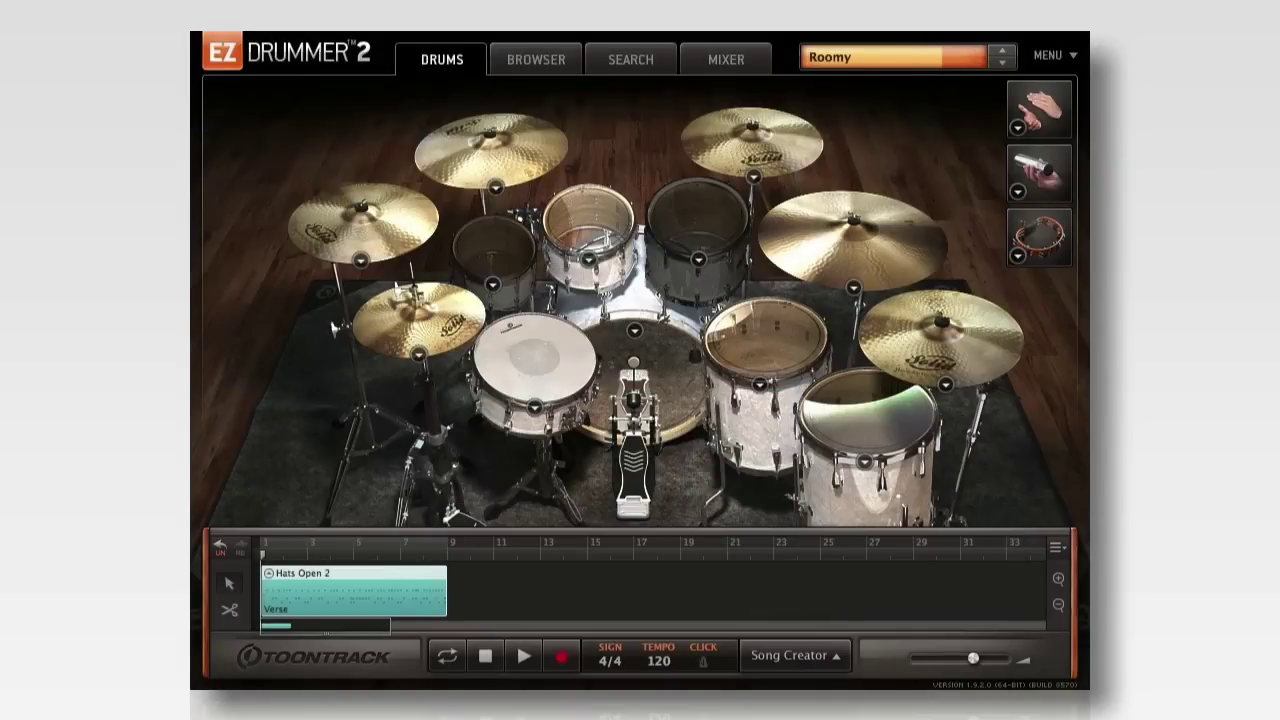
# Step: Show the mixer page and check which channels each effect knob affects
pyautogui.click(736, 62)
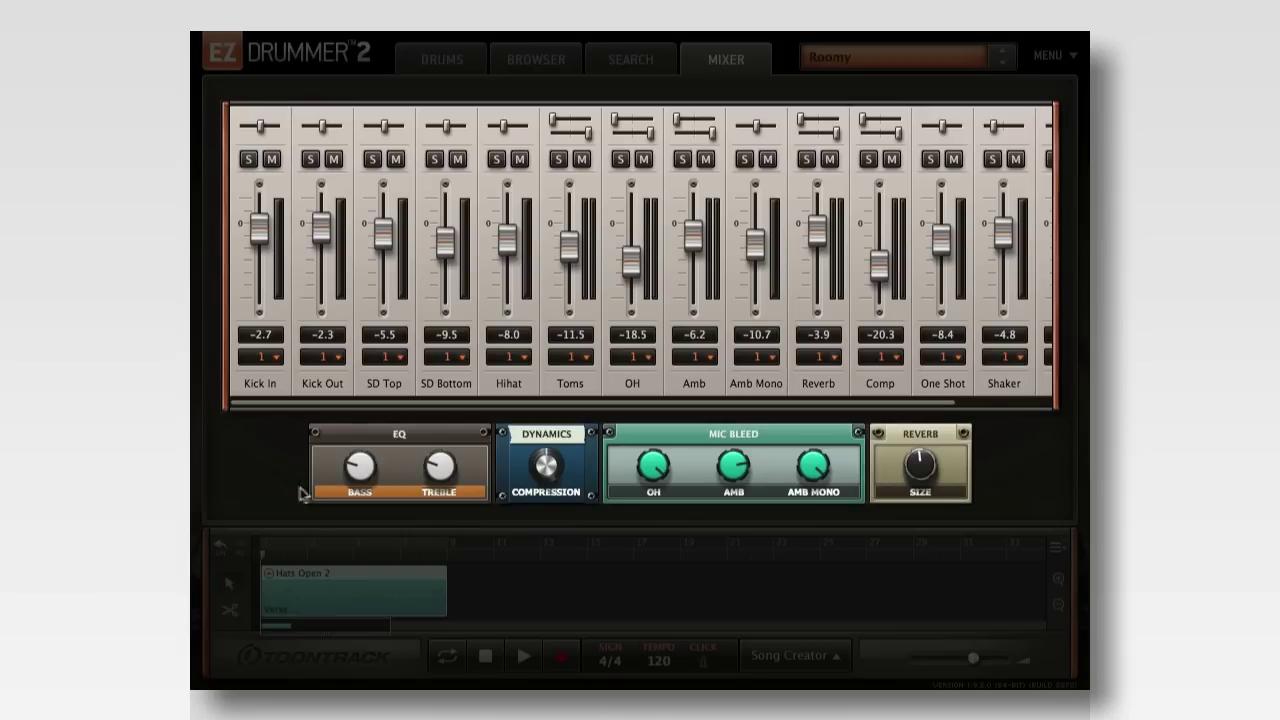
pyautogui.moveTo(359, 479)
pyautogui.moveTo(437, 478)
pyautogui.moveTo(534, 468)
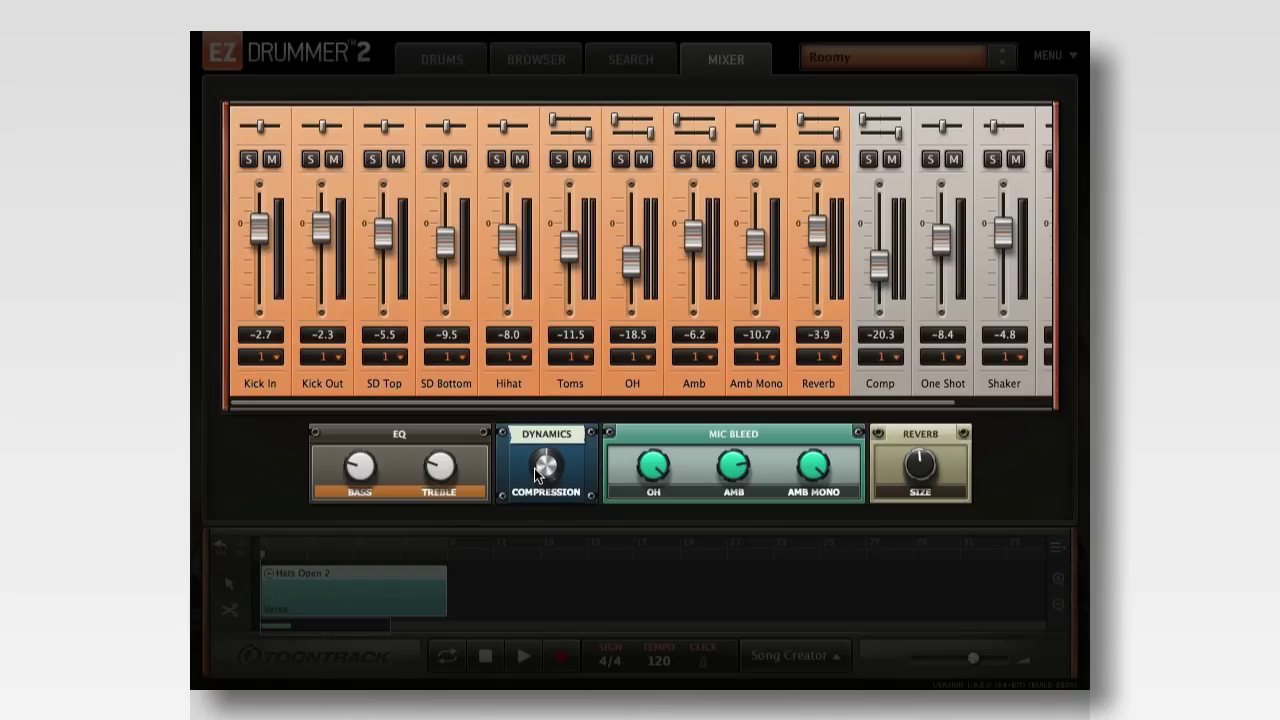
pyautogui.moveTo(654, 470)
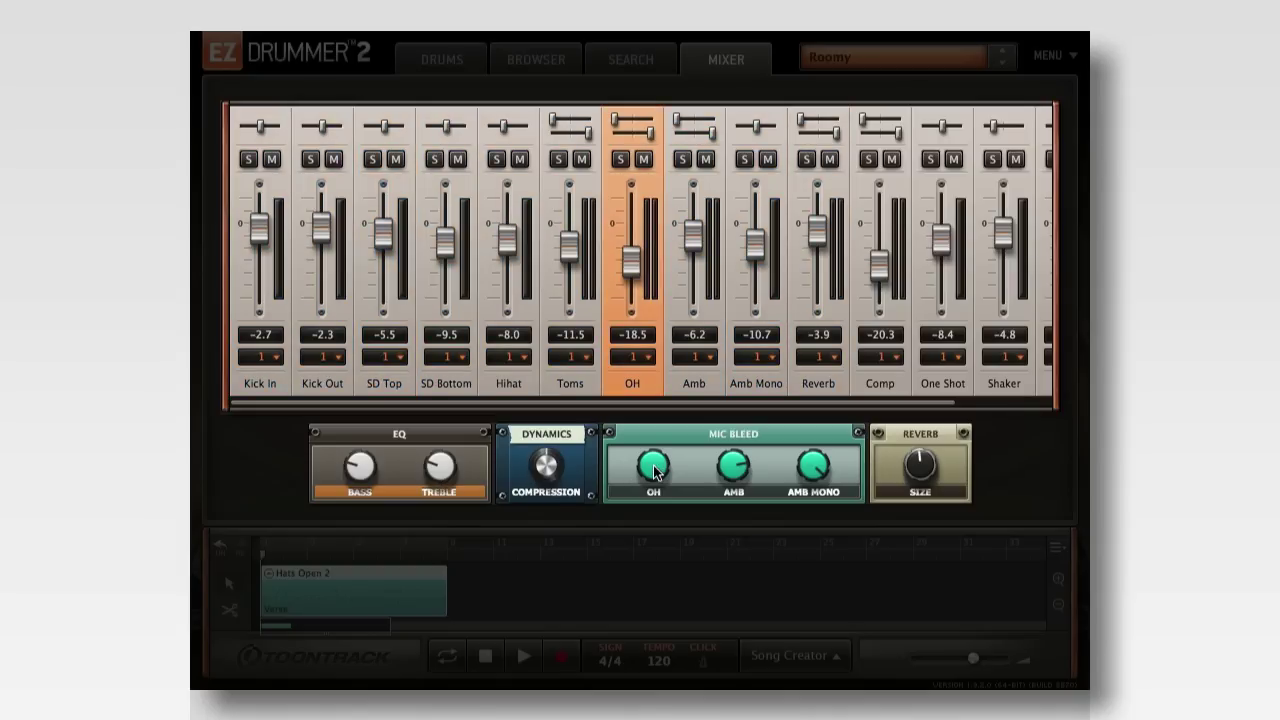
pyautogui.moveTo(727, 472)
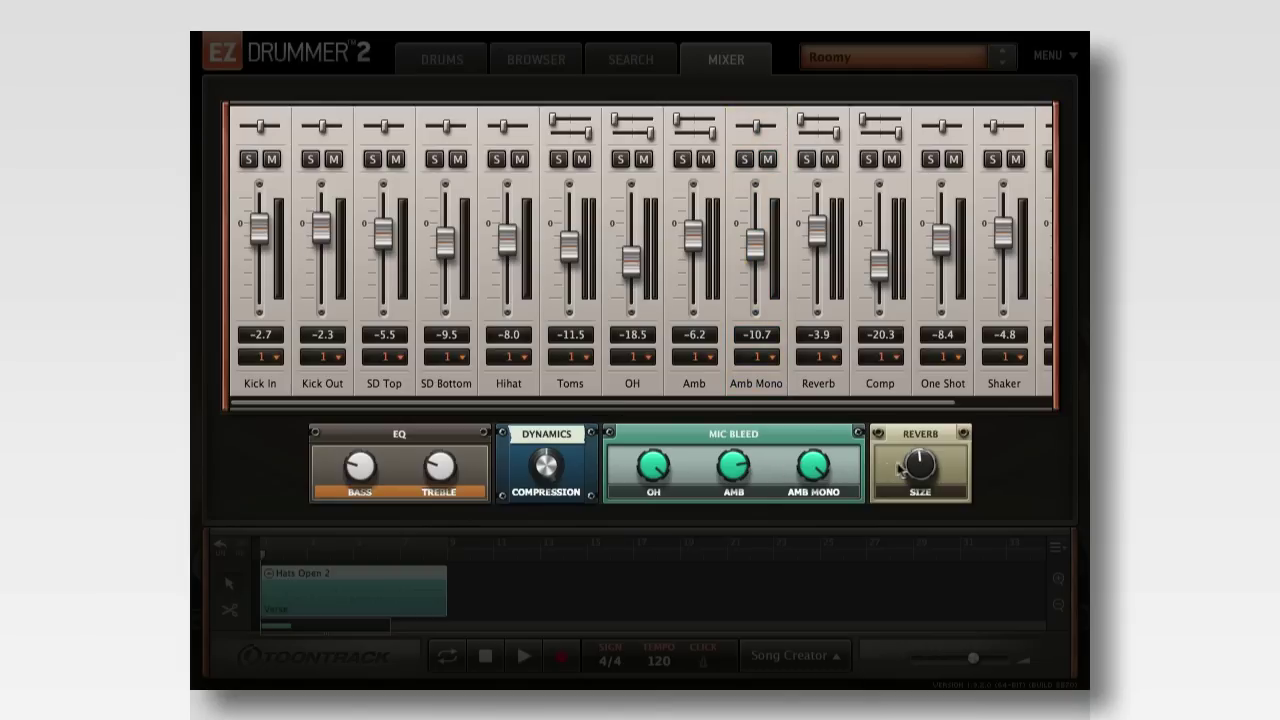
pyautogui.moveTo(925, 468)
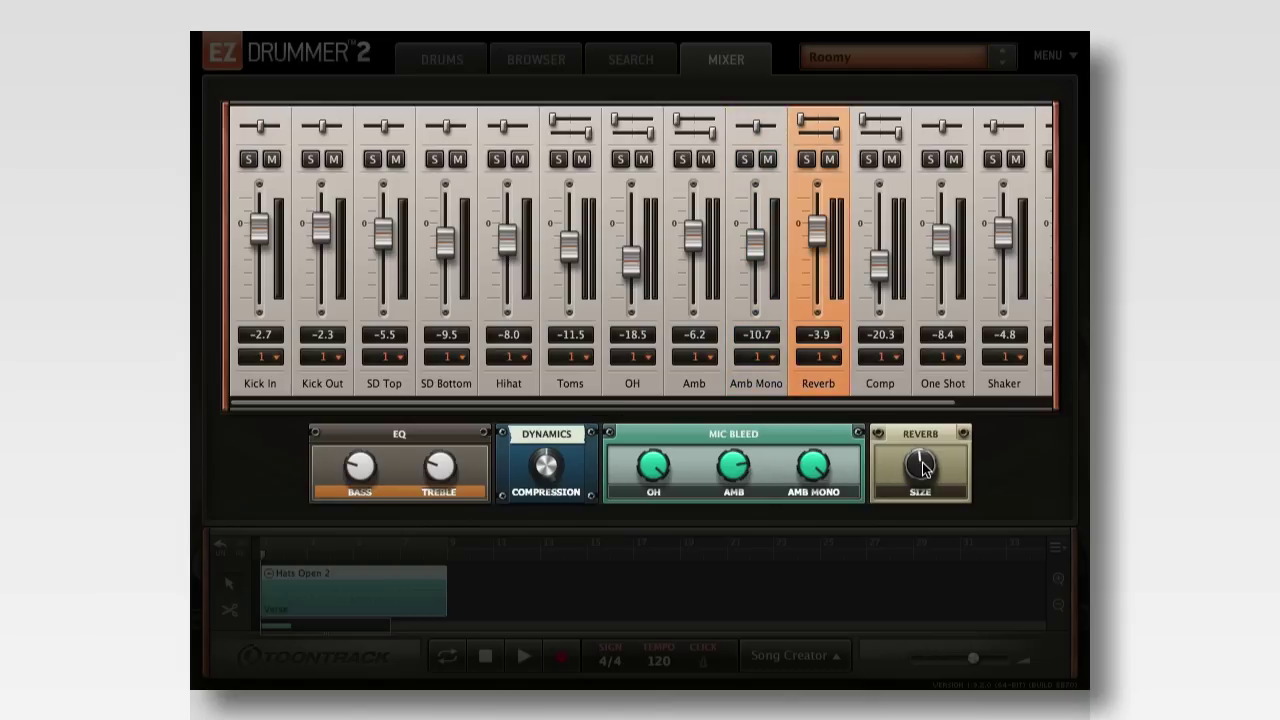
# Step: Step through the mixer presets from Disco Pop to Modern Vintage
pyautogui.click(1009, 61)
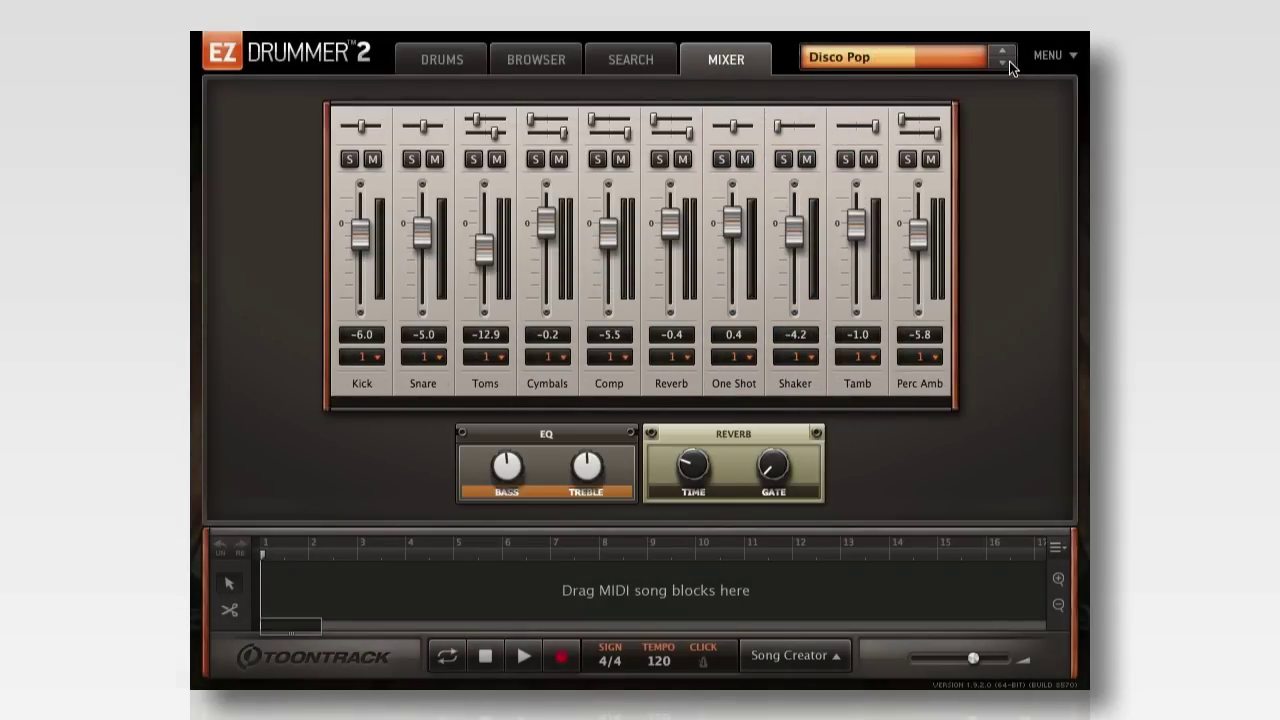
pyautogui.click(1009, 61)
pyautogui.click(1009, 61)
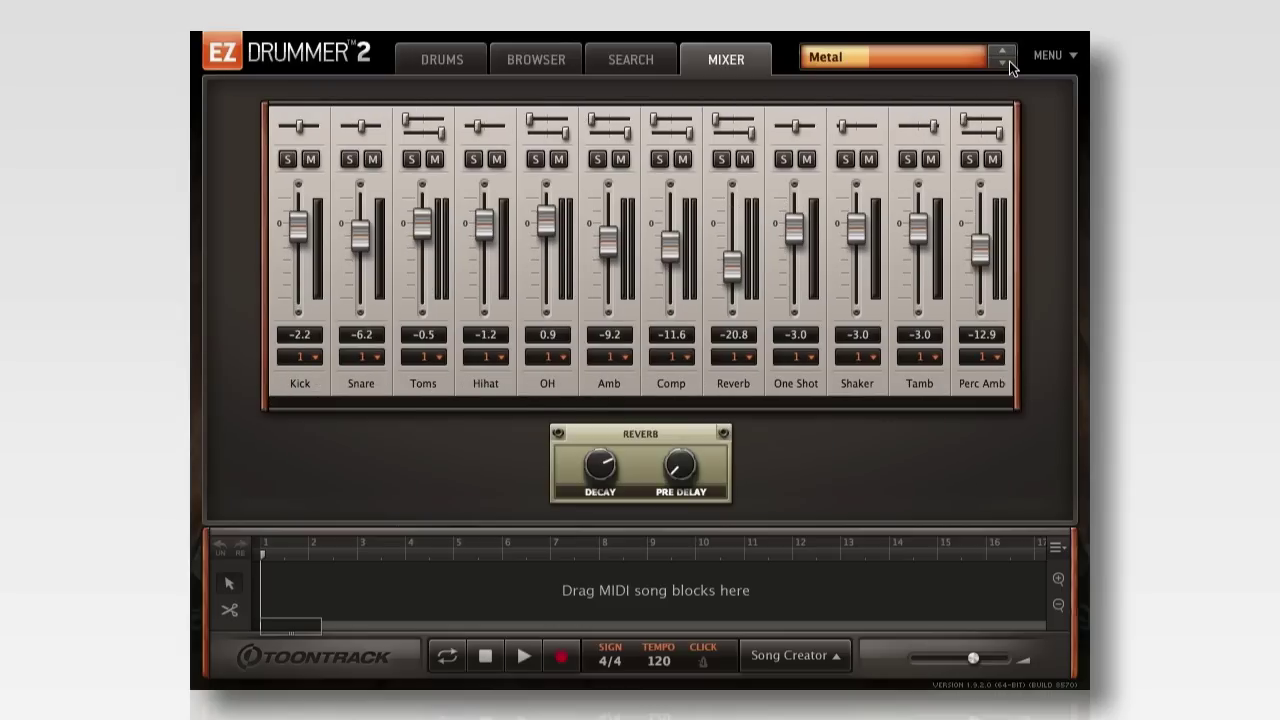
pyautogui.click(1009, 61)
# Step: Set compression to about 51.5%, drive to about 95% and tightening to 69%
pyautogui.moveTo(533, 478); pyautogui.dragTo(546, 385)
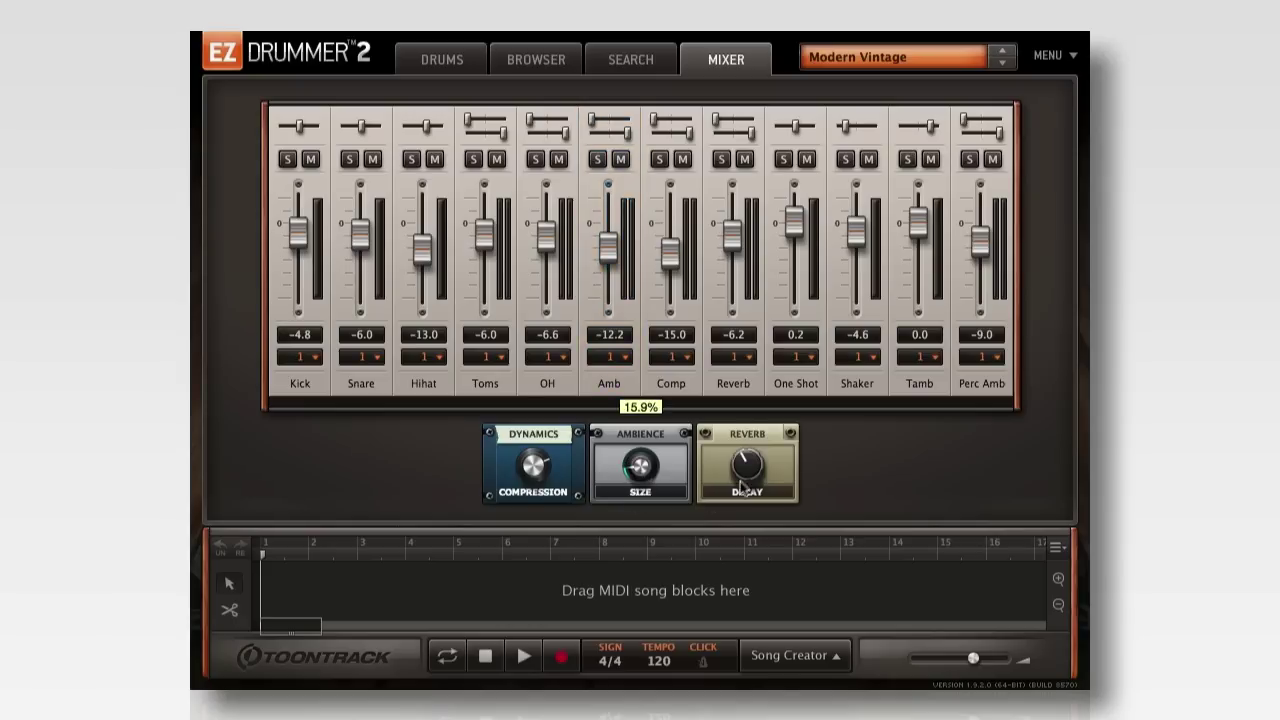
pyautogui.moveTo(745, 452)
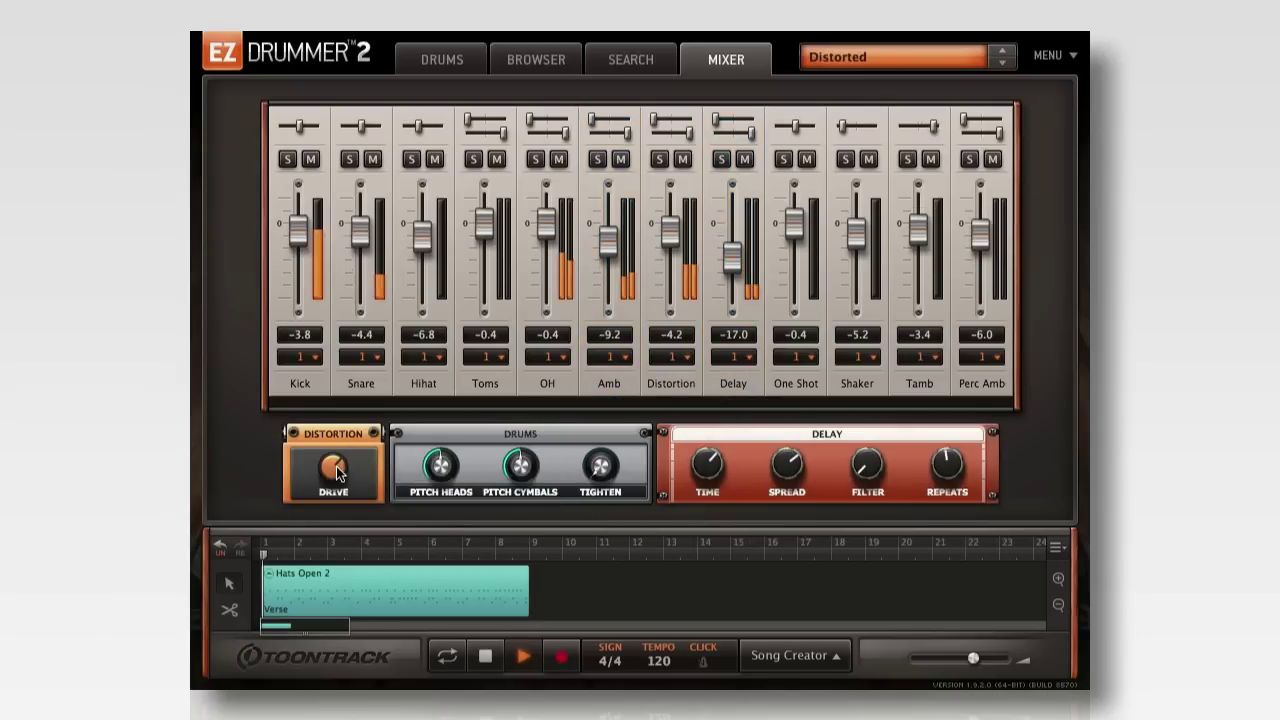
pyautogui.moveTo(308, 588); pyautogui.dragTo(330, 404)
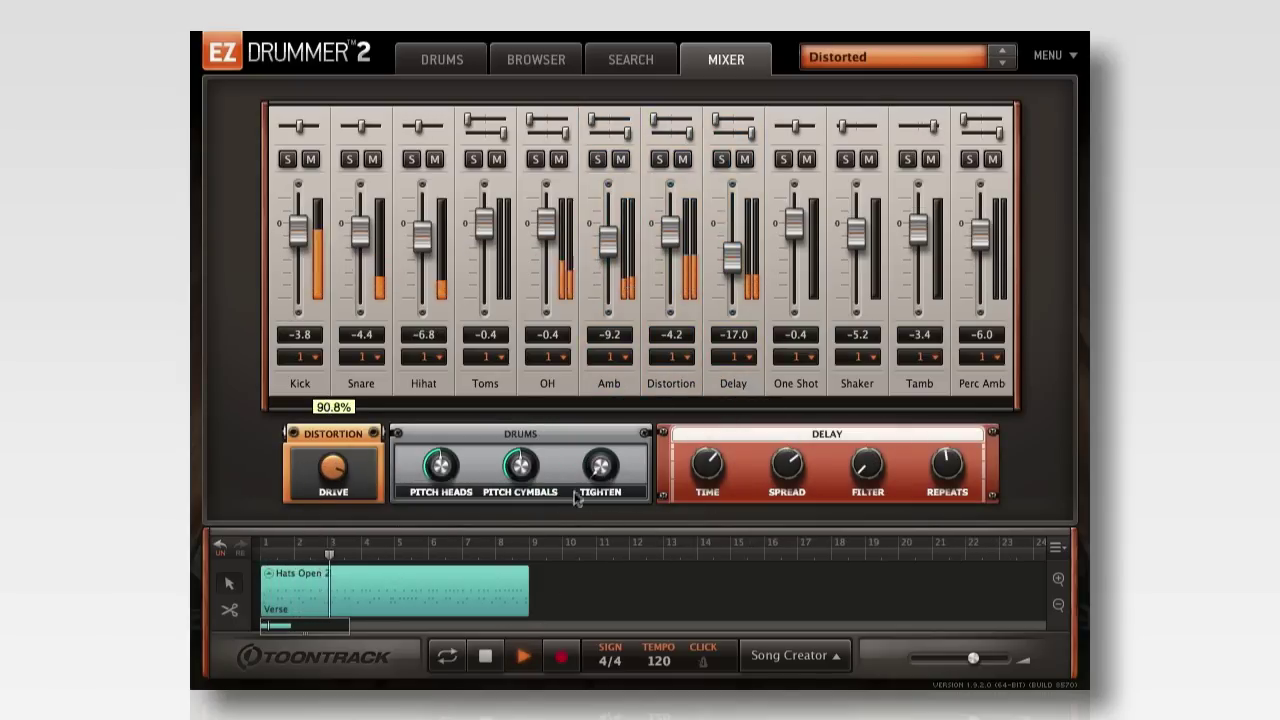
pyautogui.moveTo(600, 465); pyautogui.dragTo(628, 318)
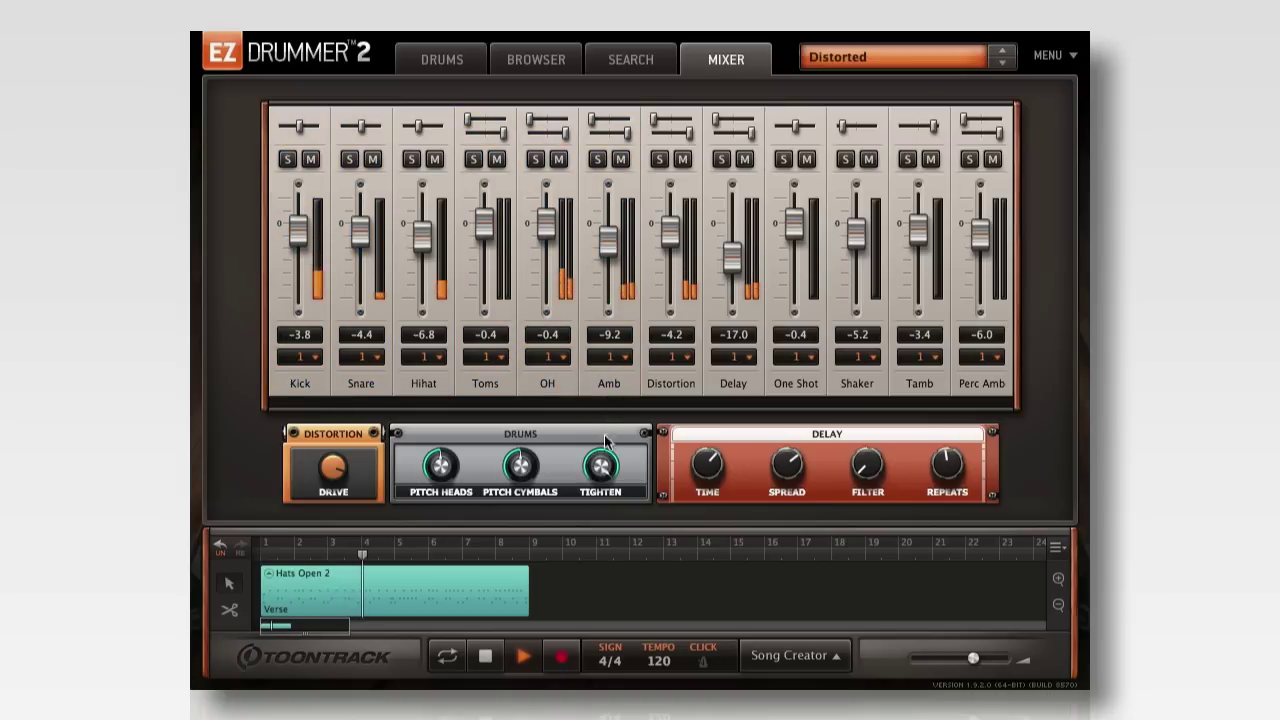
pyautogui.moveTo(600, 465); pyautogui.dragTo(594, 517)
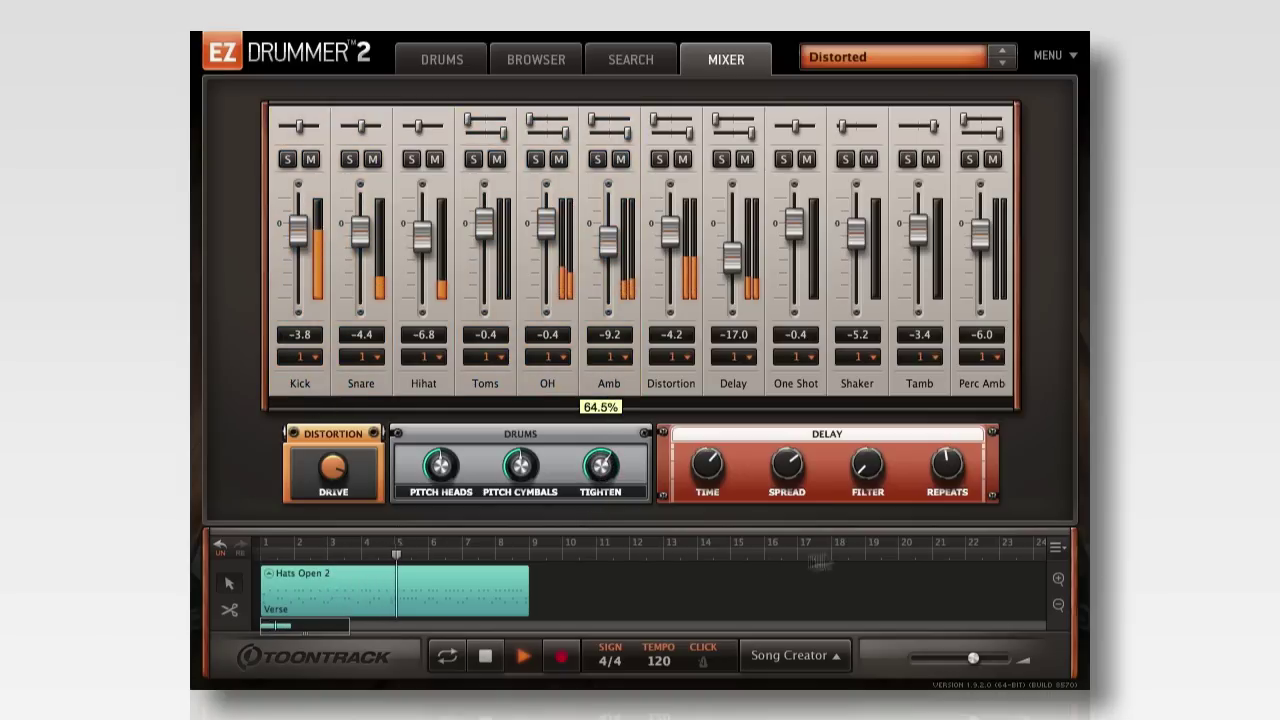
# Step: Set the Delay channel to -12.2 and delay time to about 66%, then stop playback
pyautogui.moveTo(953, 428)
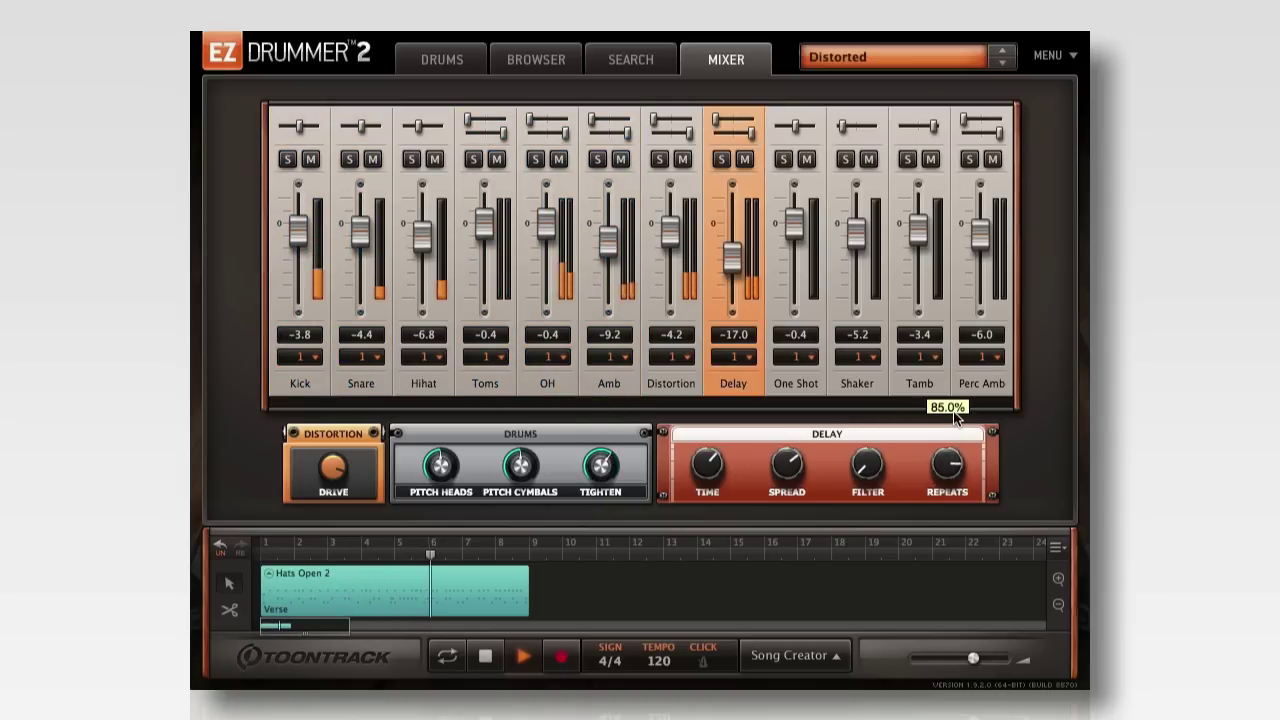
pyautogui.moveTo(733, 258); pyautogui.dragTo(733, 268)
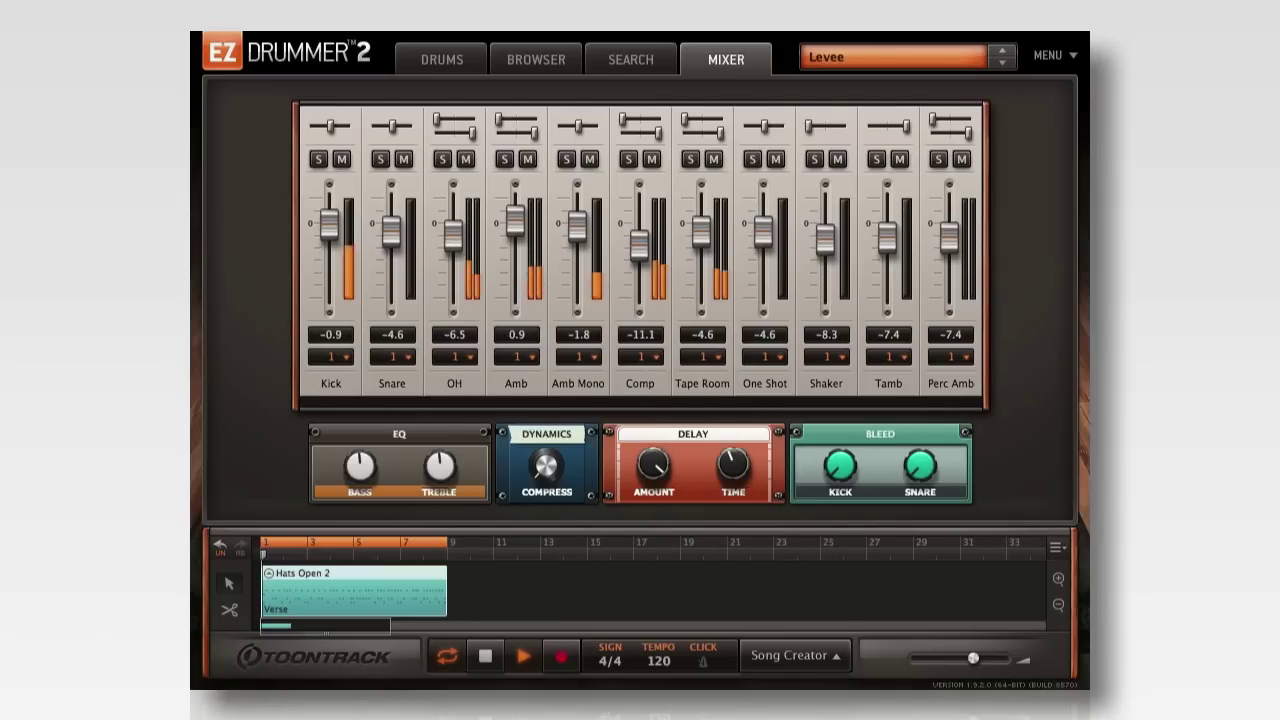
pyautogui.moveTo(545, 425)
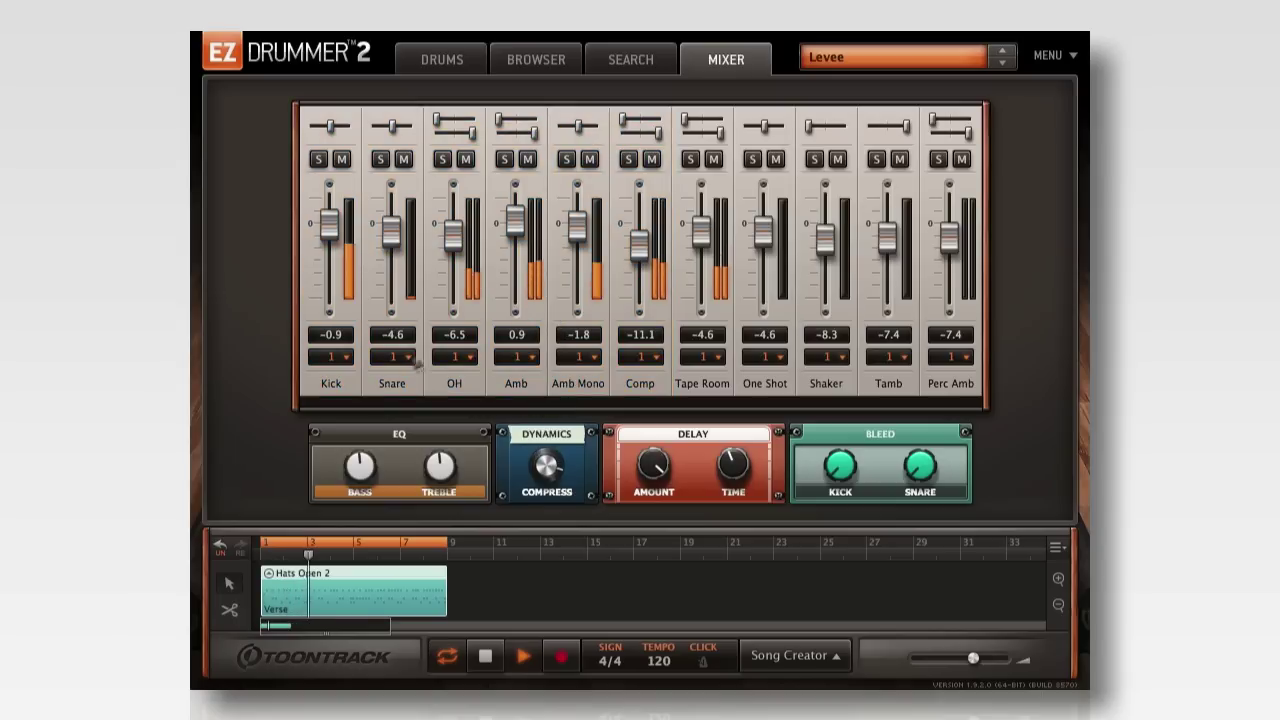
pyautogui.moveTo(440, 450)
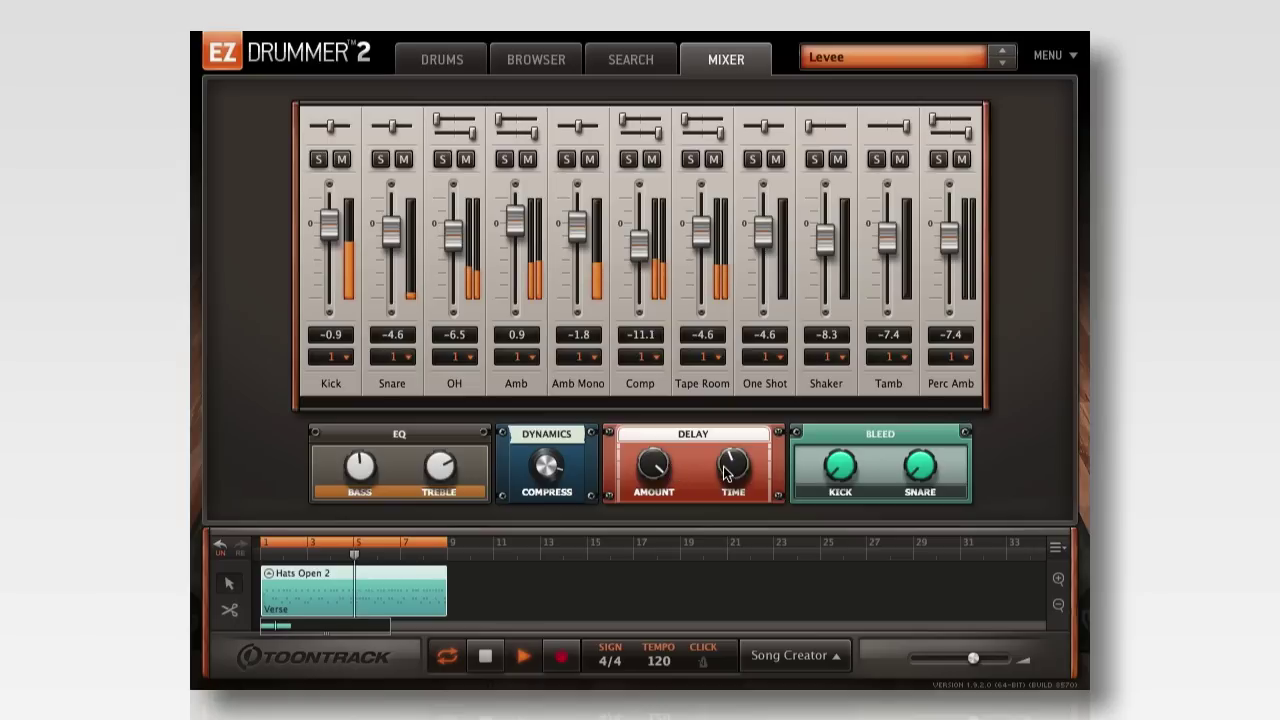
pyautogui.moveTo(726, 474); pyautogui.dragTo(736, 440)
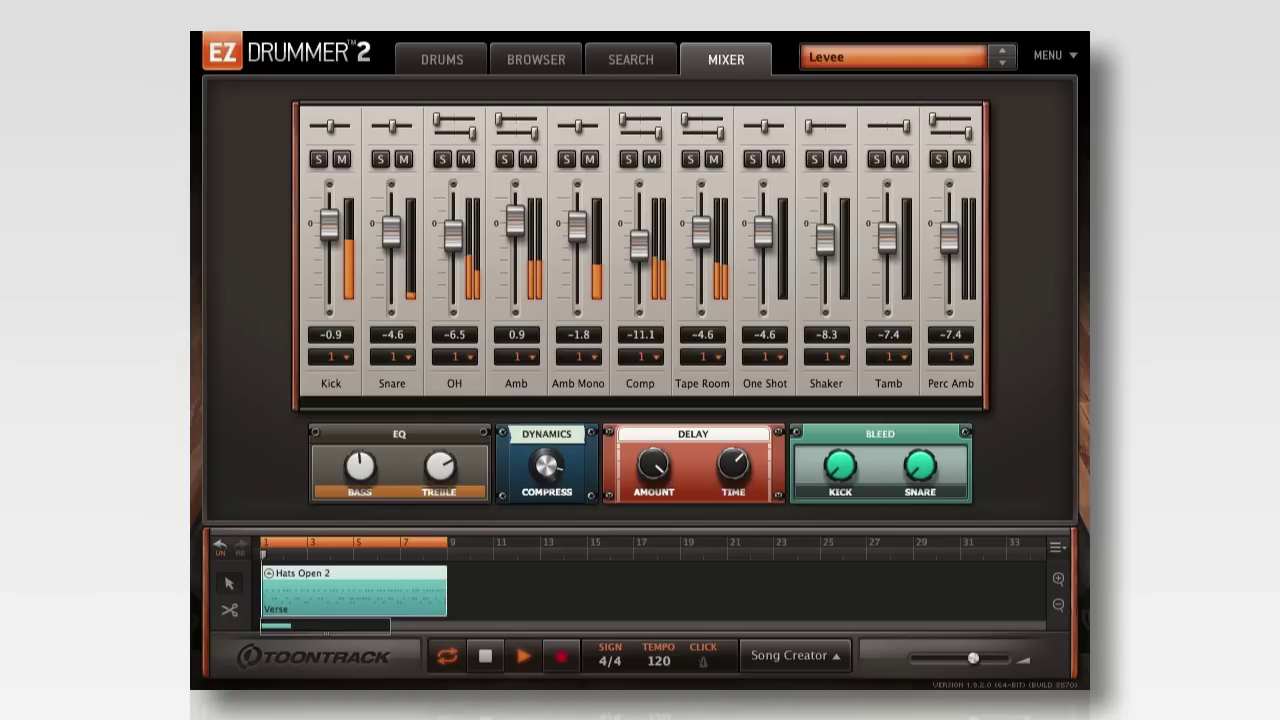
pyautogui.press('space')
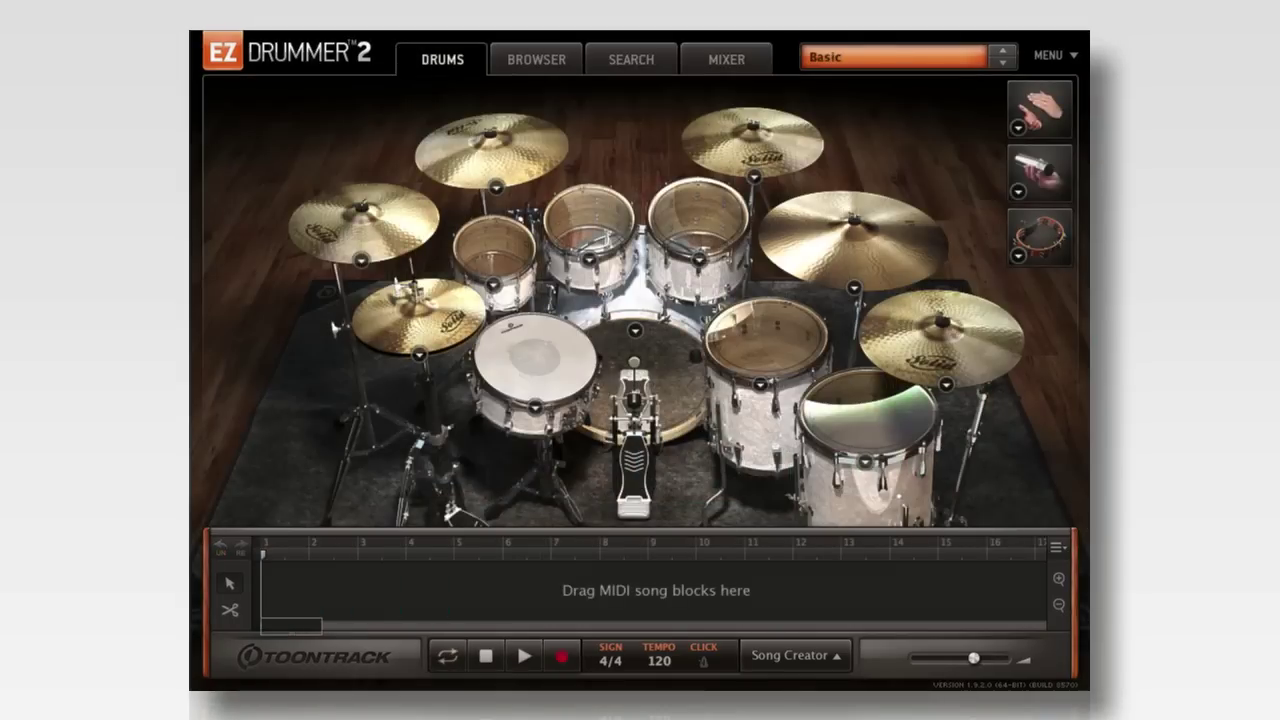